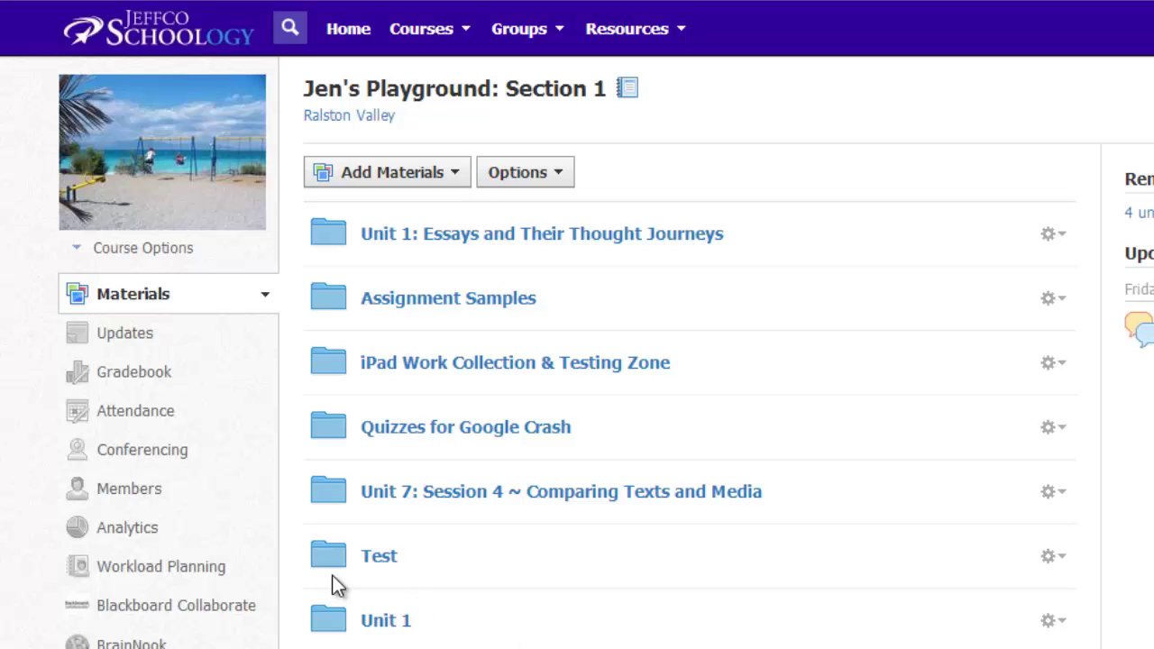
Open the course members page and create a grading group named Red Birds with five members
{"action": "left_click", "coordinate": [155, 495]}
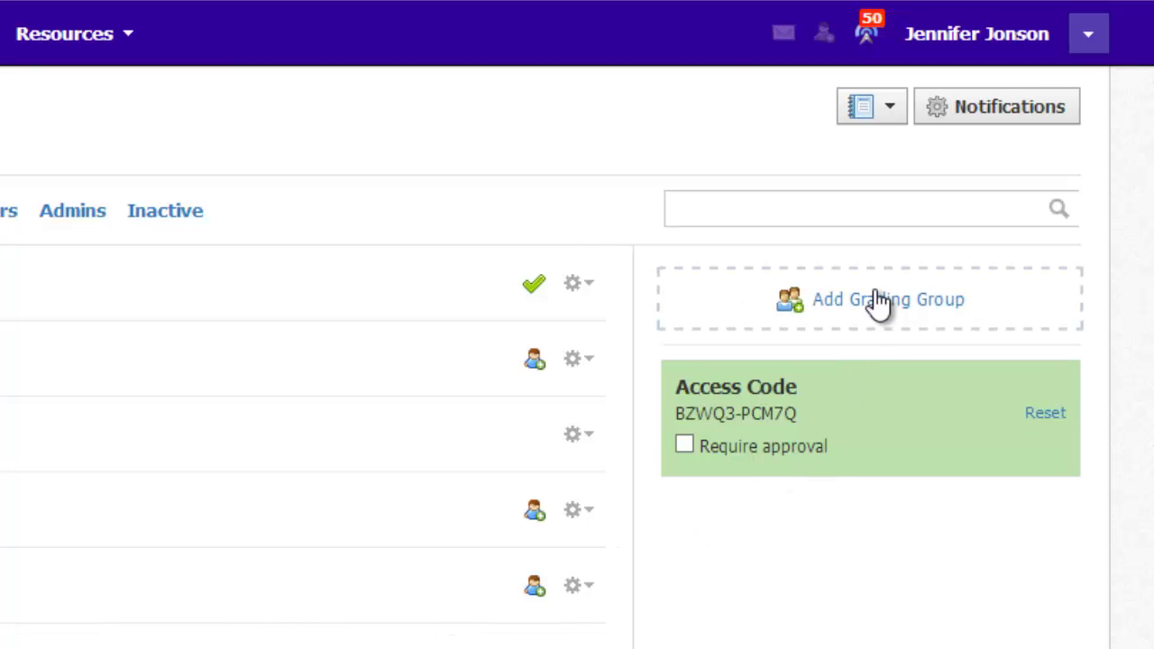
{"action": "left_click", "coordinate": [874, 301]}
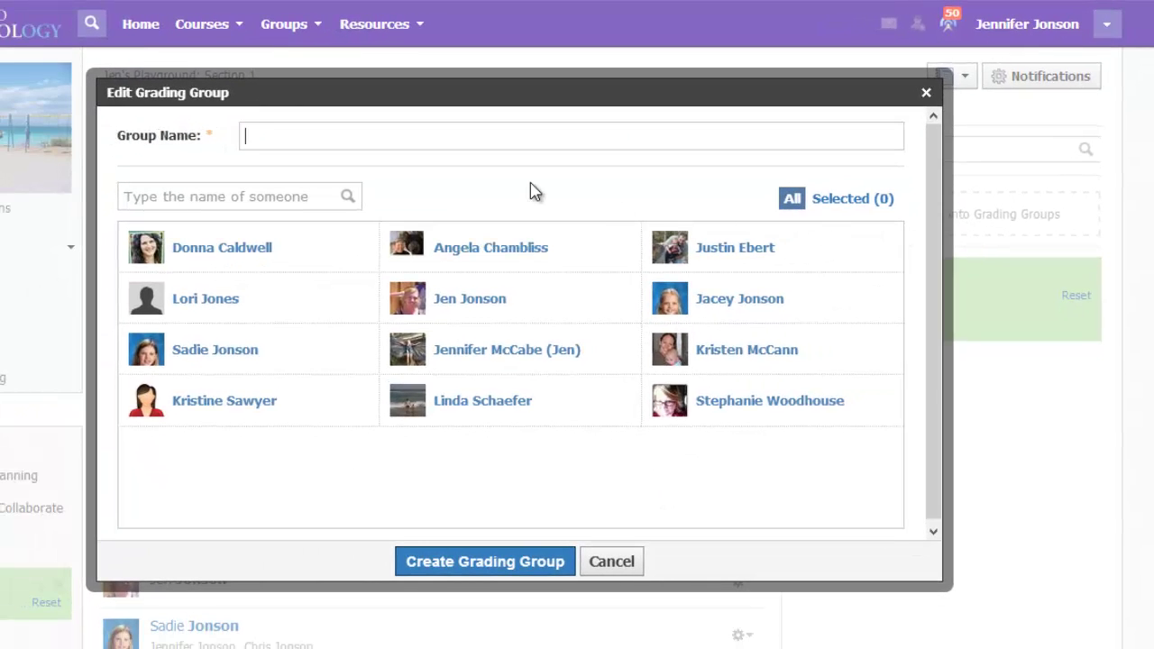
{"action": "type", "text": "Red Bri"}
{"action": "type", "text": "ds"}
{"action": "left_click", "coordinate": [372, 260]}
{"action": "left_click", "coordinate": [541, 298]}
{"action": "left_click", "coordinate": [786, 356]}
{"action": "left_click", "coordinate": [717, 298]}
{"action": "left_click", "coordinate": [546, 401]}
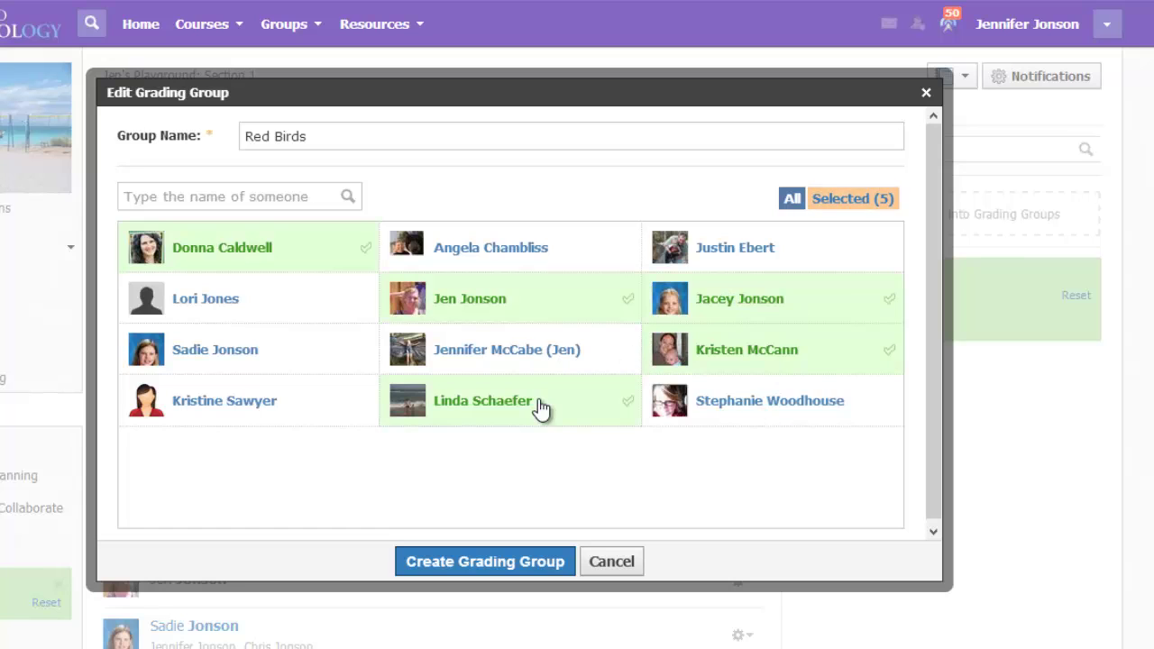
{"action": "left_click", "coordinate": [494, 568]}
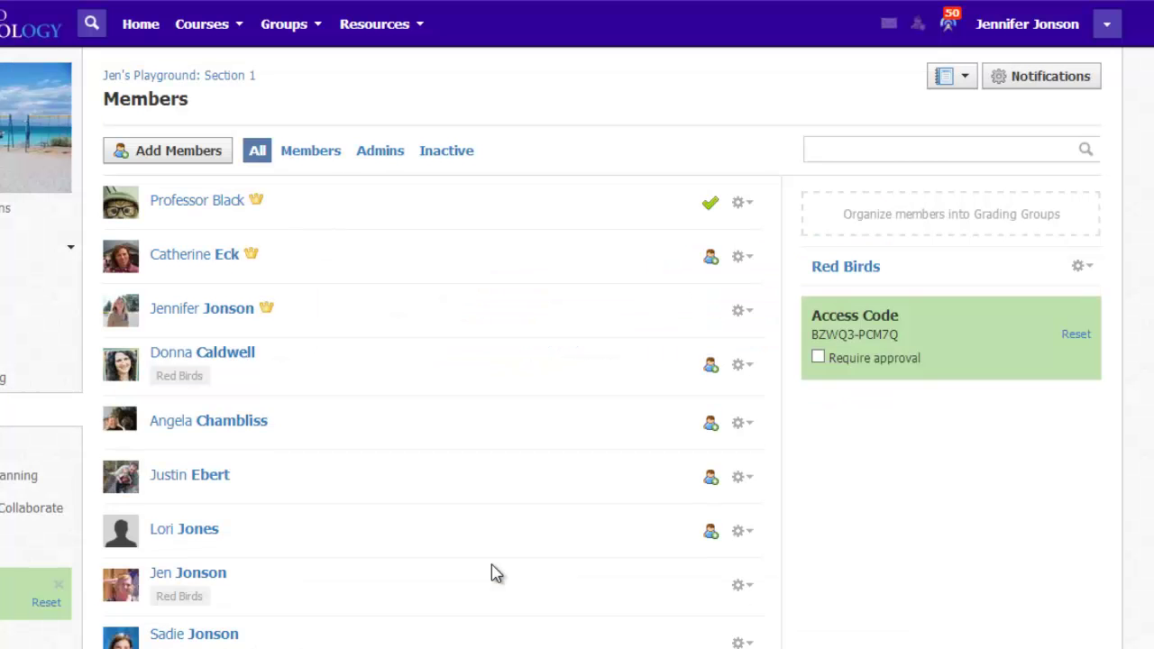
Create a second grading group named Blue Birds with five members
{"action": "left_click", "coordinate": [954, 214]}
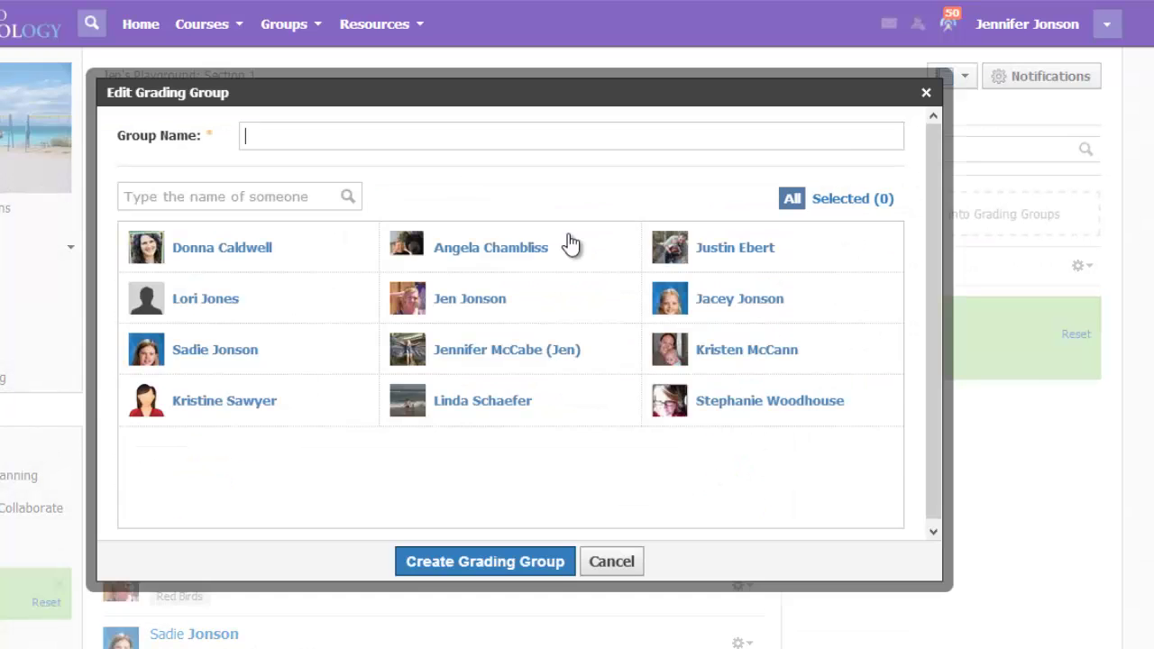
{"action": "type", "text": "Blue Birds"}
{"action": "left_click", "coordinate": [346, 365]}
{"action": "left_click", "coordinate": [511, 392]}
{"action": "left_click", "coordinate": [510, 392]}
{"action": "left_click", "coordinate": [541, 257]}
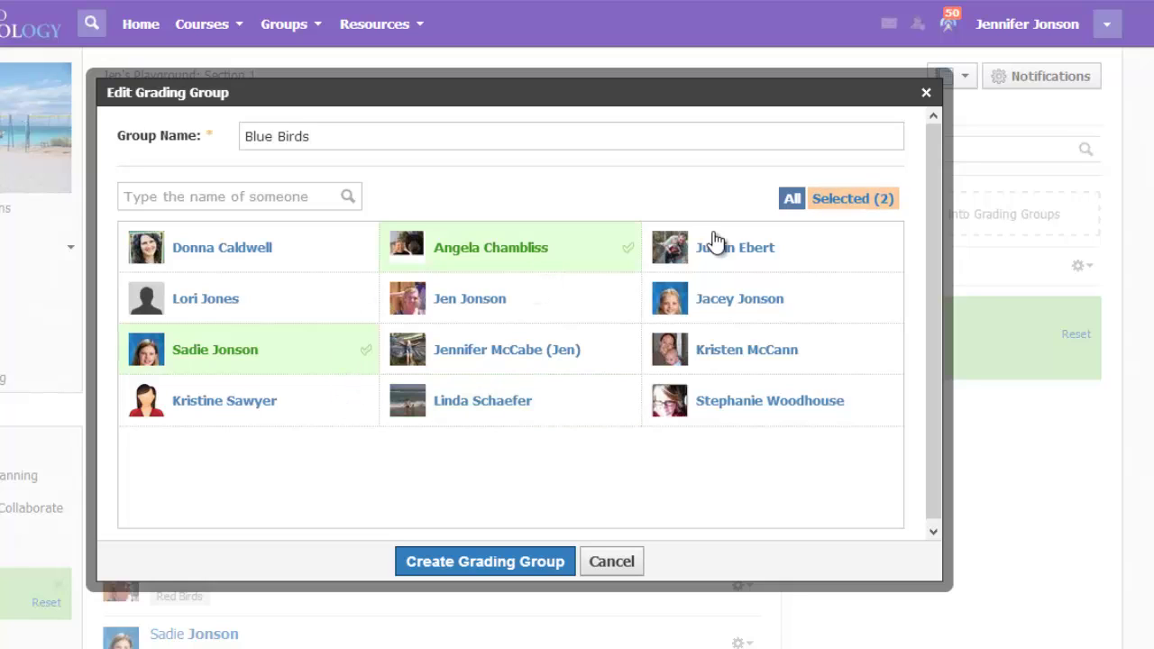
{"action": "left_click", "coordinate": [718, 250]}
{"action": "left_click", "coordinate": [261, 257]}
{"action": "left_click", "coordinate": [265, 318]}
{"action": "left_click", "coordinate": [469, 563]}
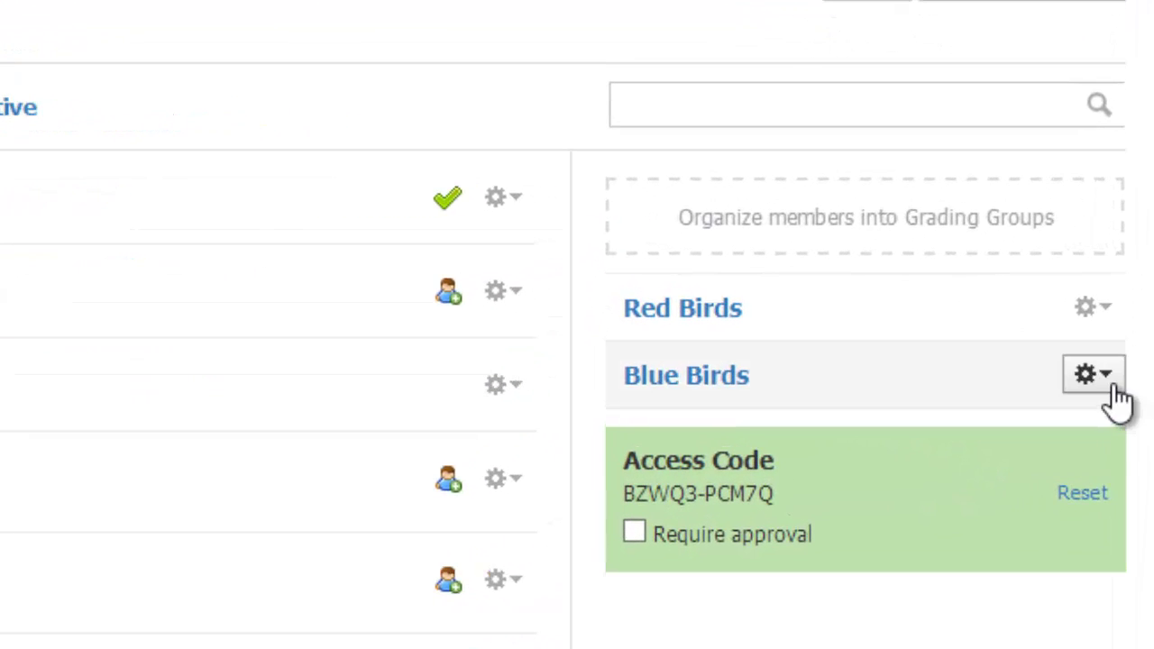
Edit the Blue Birds grading group: rename it Blue Birds 2 and replace one member with another
{"action": "left_click", "coordinate": [1114, 386]}
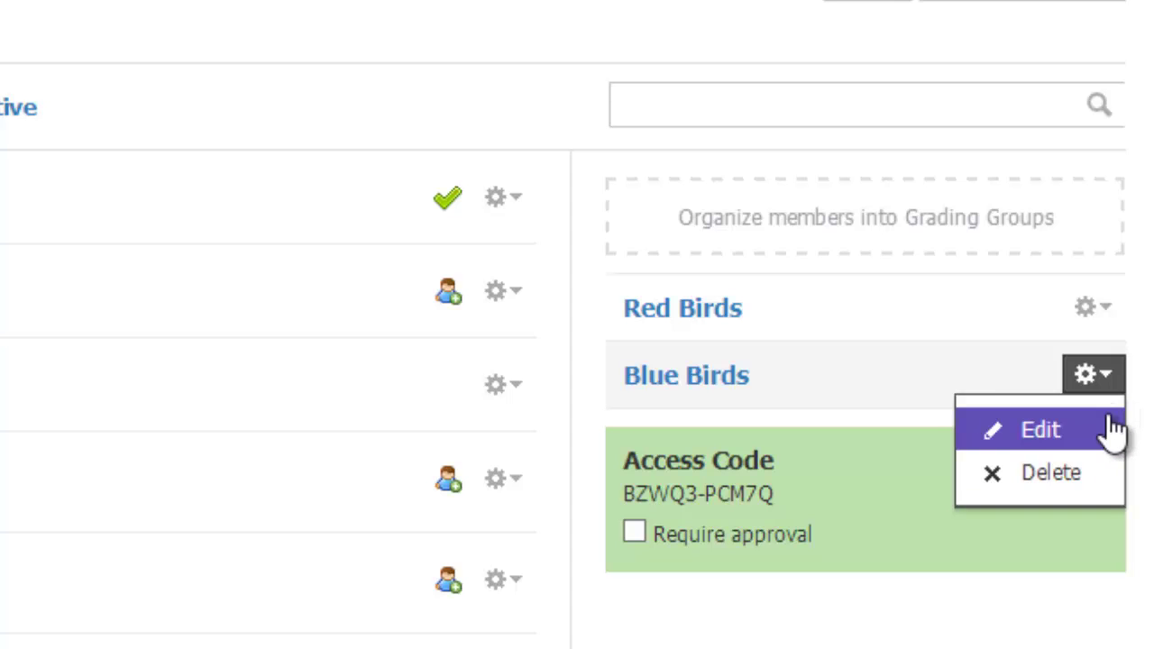
{"action": "left_click", "coordinate": [1114, 431]}
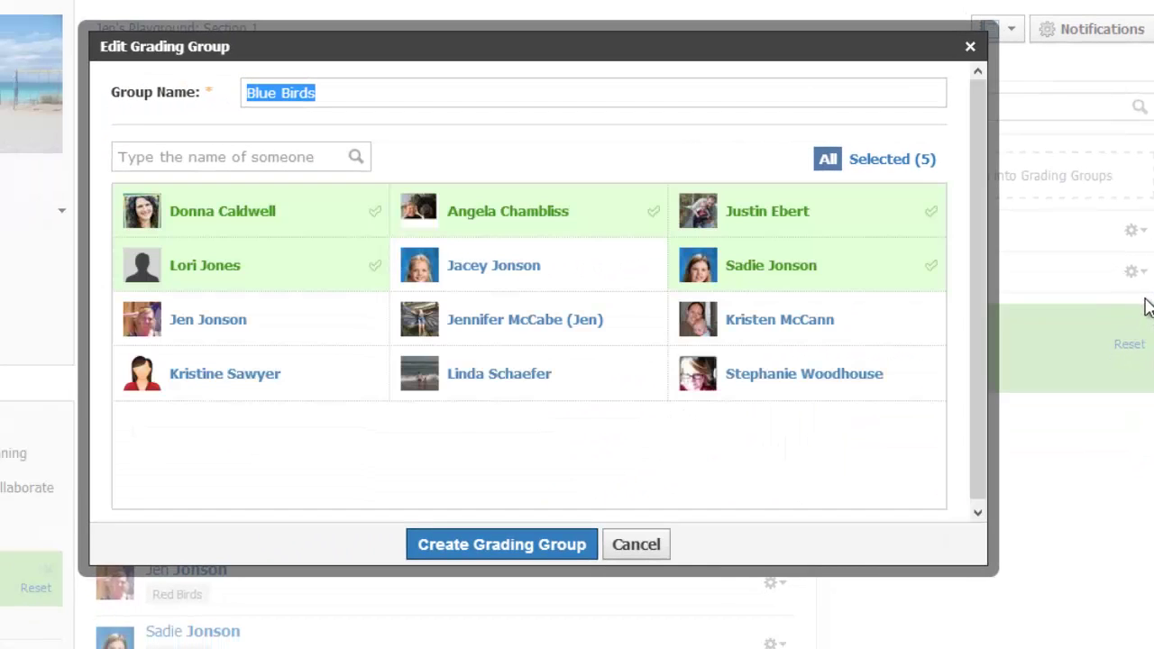
{"action": "left_click", "coordinate": [542, 90]}
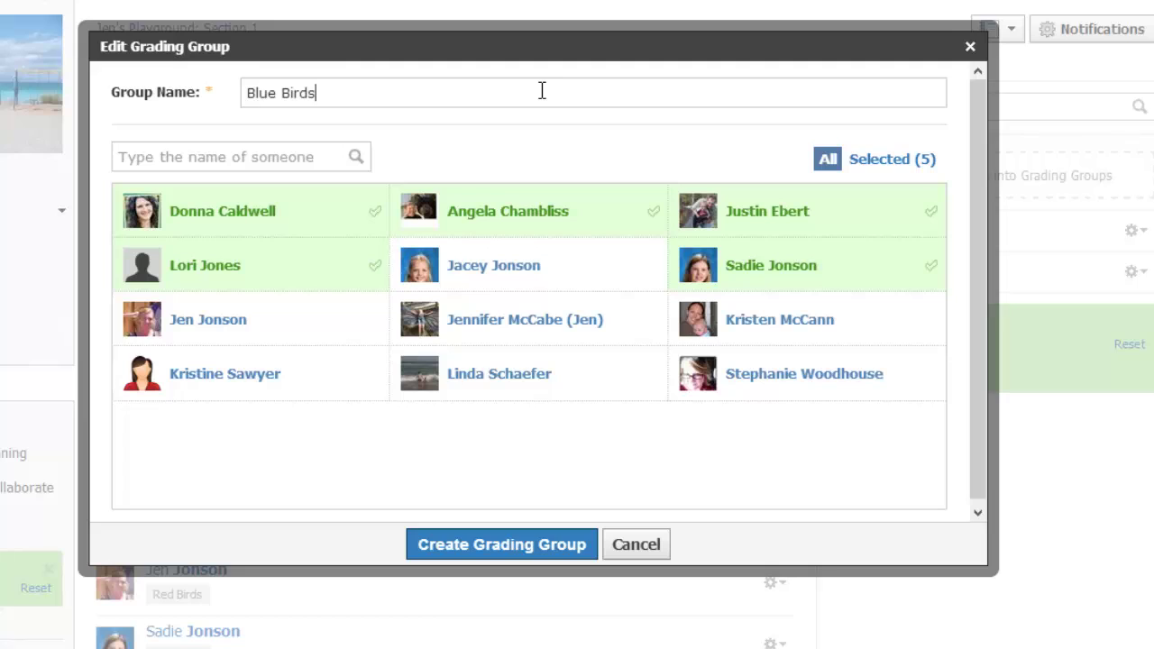
{"action": "type", "text": "2"}
{"action": "left_click", "coordinate": [345, 275]}
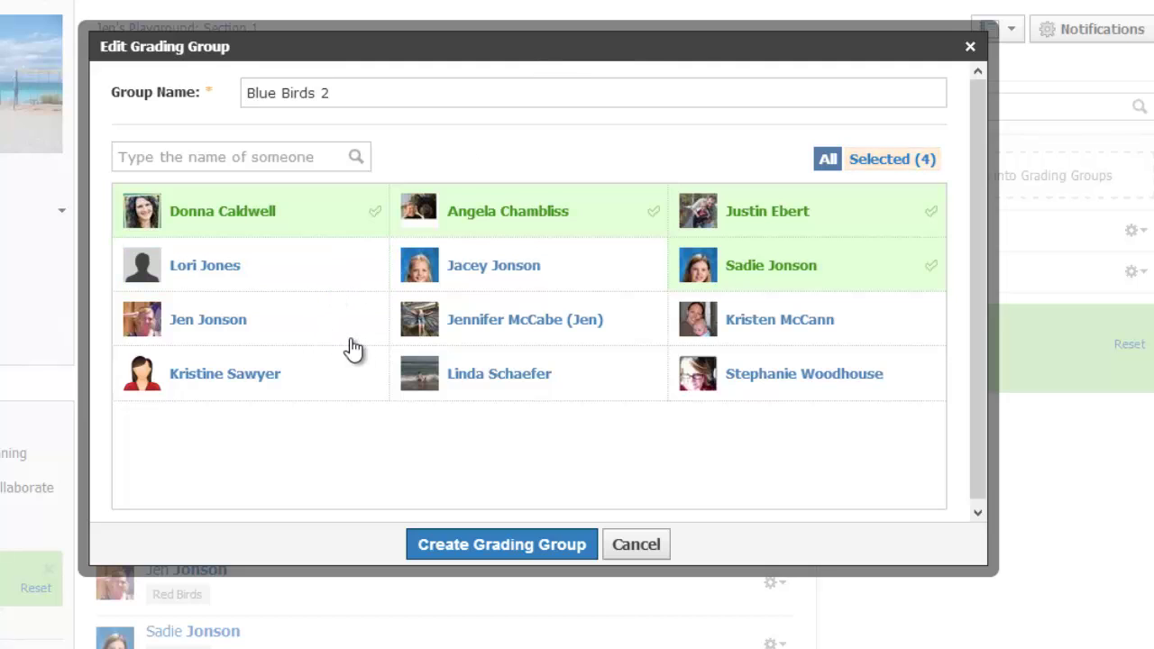
{"action": "left_click", "coordinate": [726, 321]}
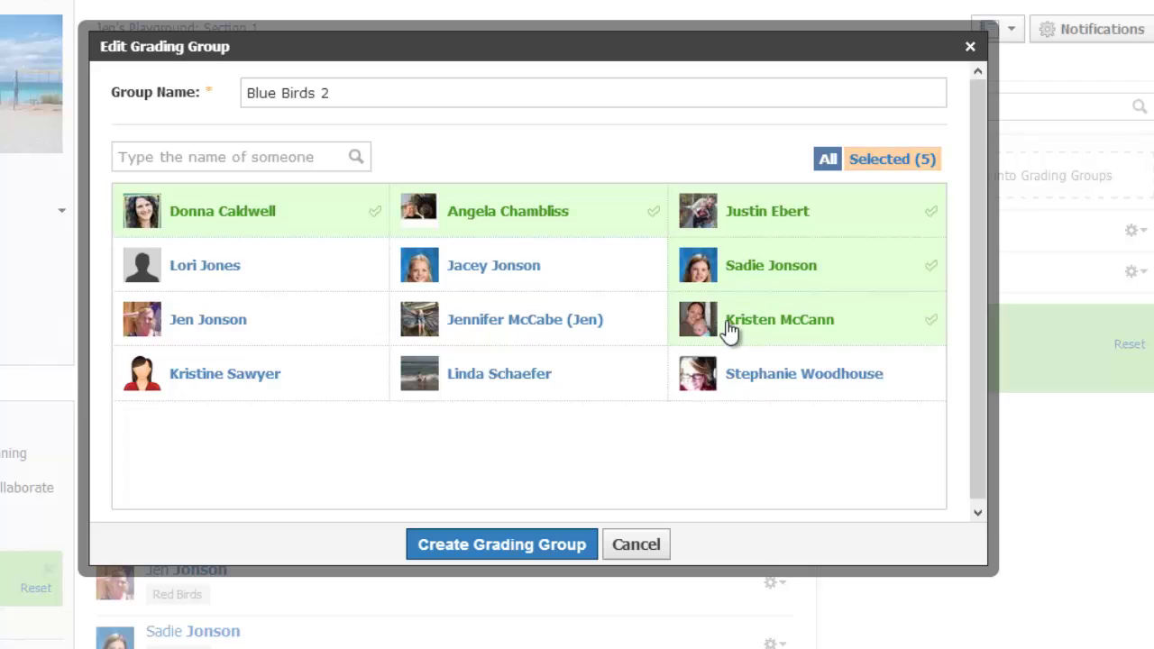
{"action": "left_click", "coordinate": [547, 547]}
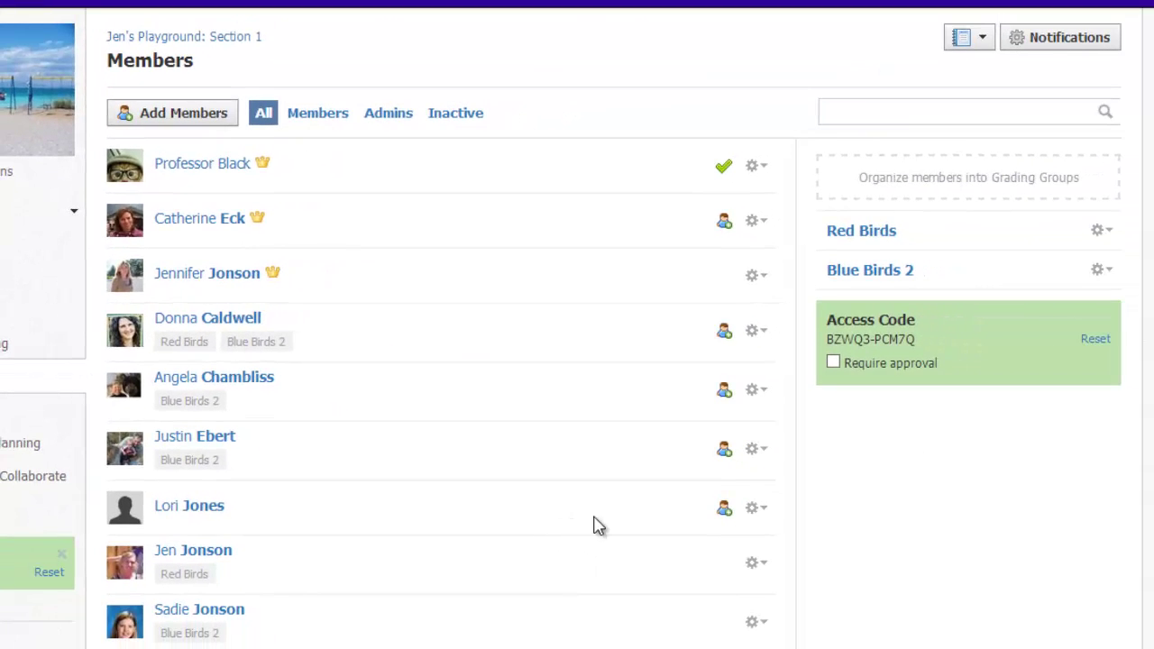
Create a grading group named Period 1 containing six of the members
{"action": "left_click", "coordinate": [988, 177]}
{"action": "type", "text": "Period 1"}
{"action": "left_click", "coordinate": [371, 228]}
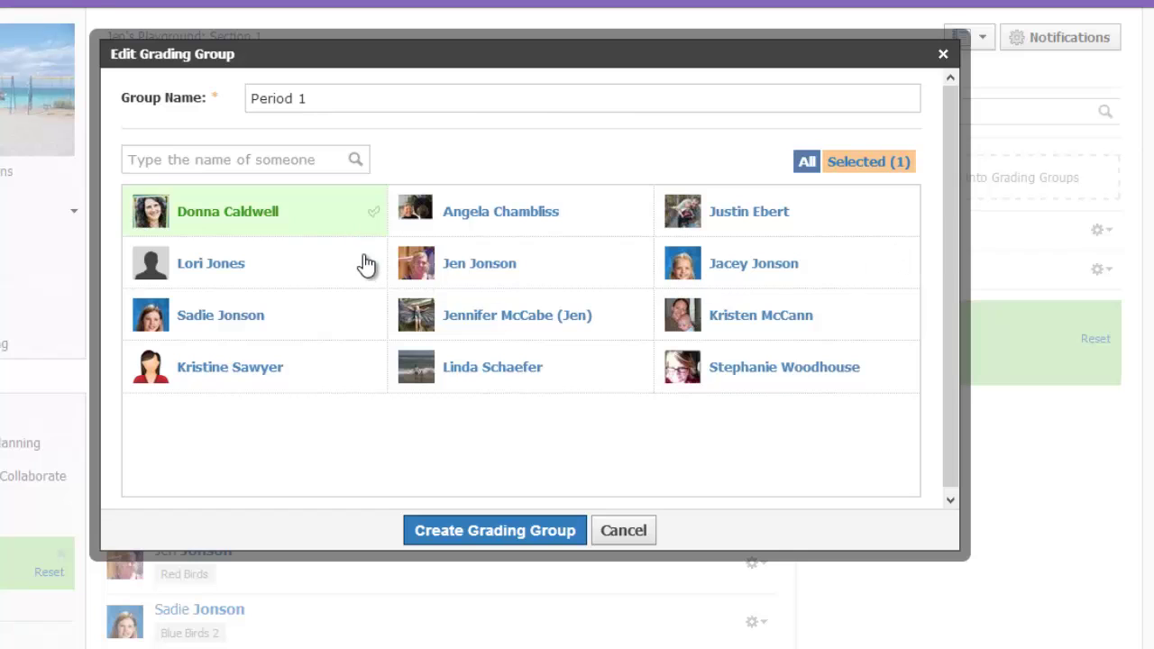
{"action": "left_click", "coordinate": [364, 260]}
{"action": "left_click", "coordinate": [520, 317]}
{"action": "left_click", "coordinate": [741, 307]}
{"action": "left_click", "coordinate": [752, 266]}
{"action": "left_click", "coordinate": [762, 232]}
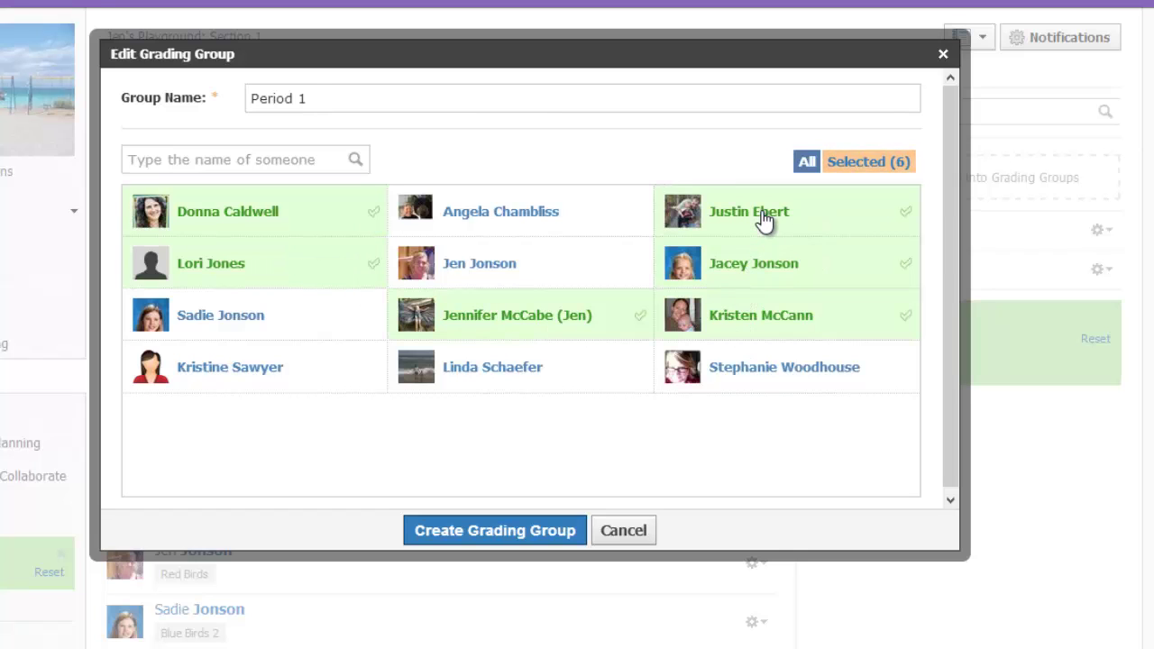
{"action": "left_click", "coordinate": [528, 542]}
Create a grading group named Period 2 containing the six members not in Period 1
{"action": "left_click", "coordinate": [936, 192]}
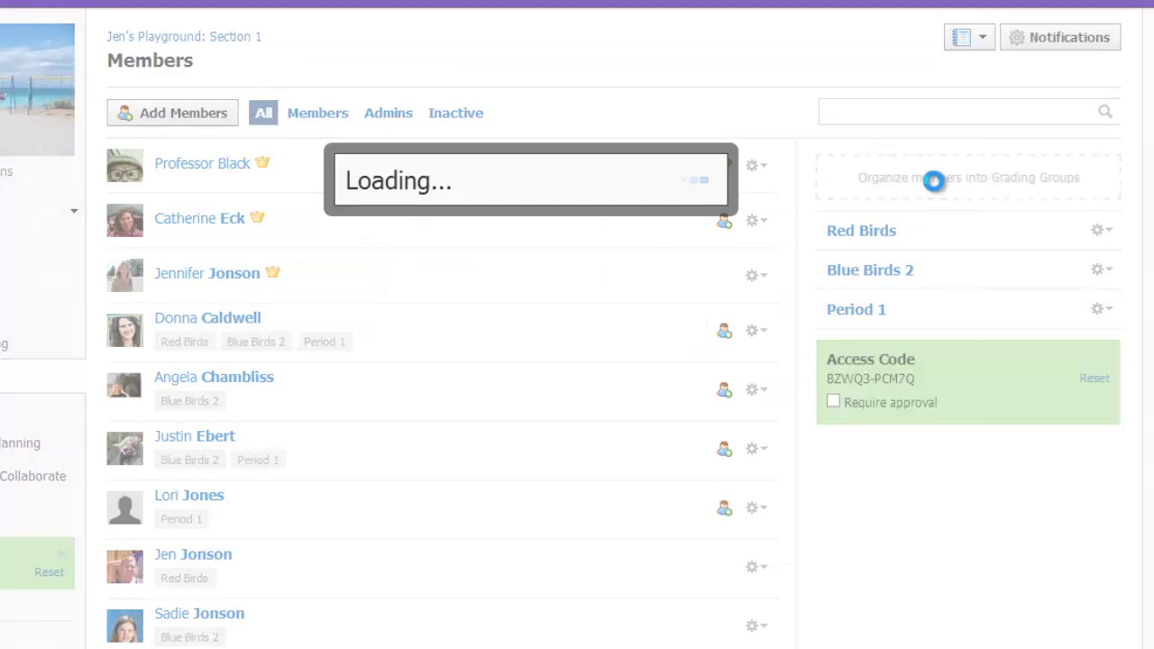
{"action": "type", "text": "Period 2"}
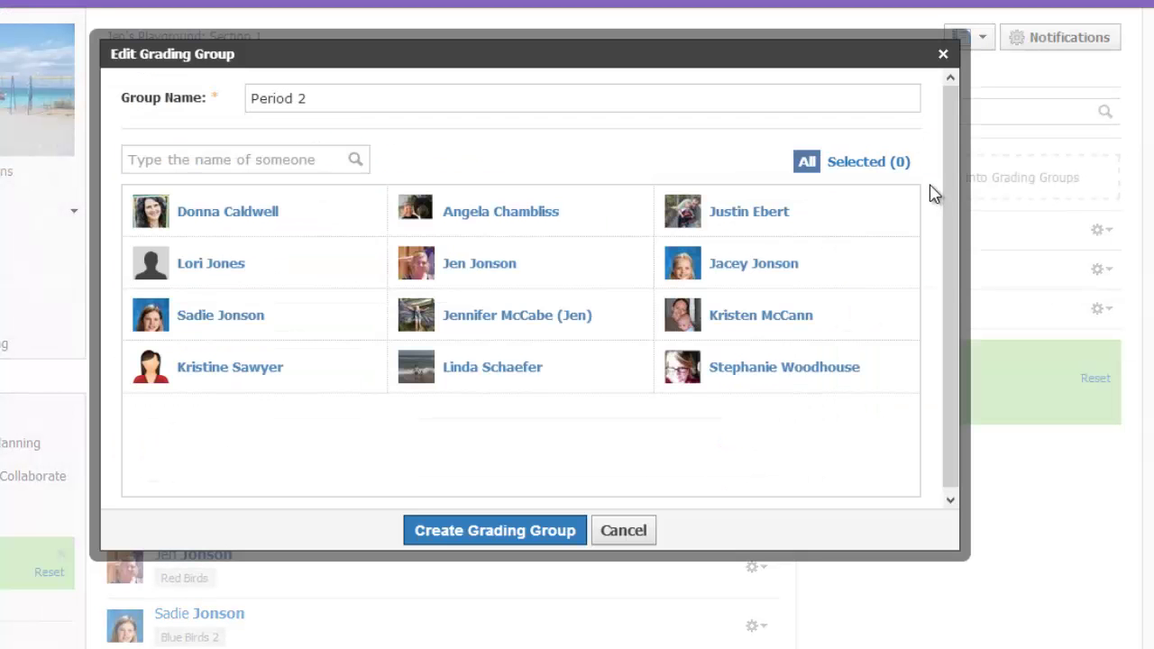
{"action": "left_click", "coordinate": [457, 377]}
{"action": "left_click", "coordinate": [476, 265]}
{"action": "left_click", "coordinate": [490, 226]}
{"action": "left_click", "coordinate": [773, 363]}
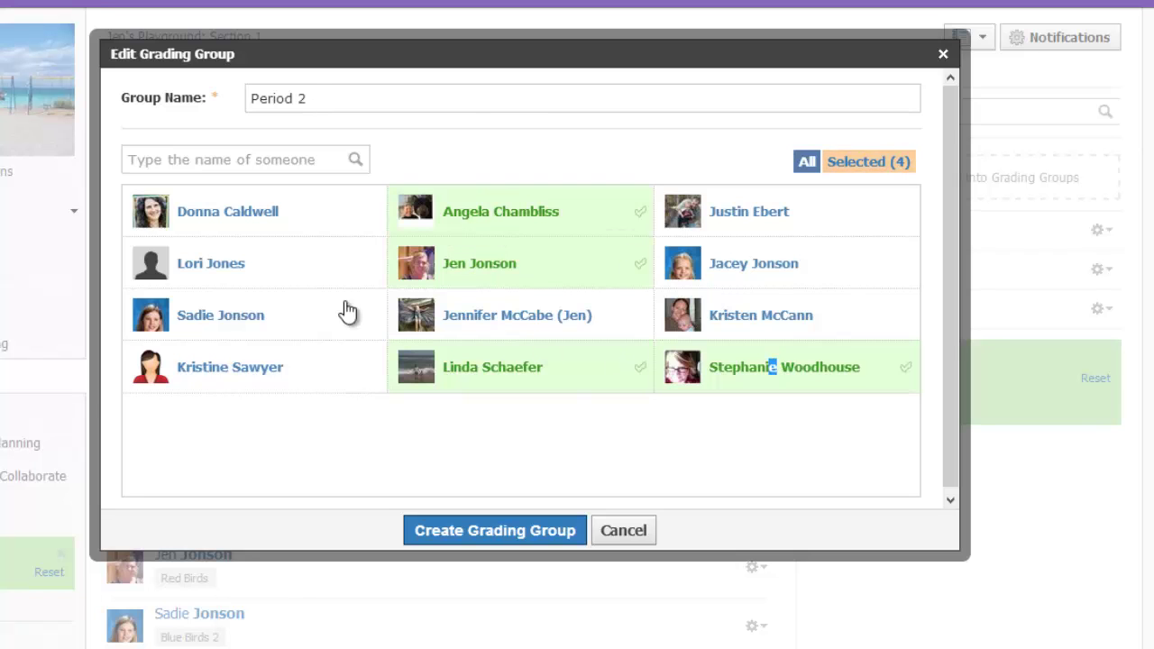
{"action": "left_click", "coordinate": [334, 320]}
{"action": "left_click", "coordinate": [310, 381]}
{"action": "left_click", "coordinate": [526, 538]}
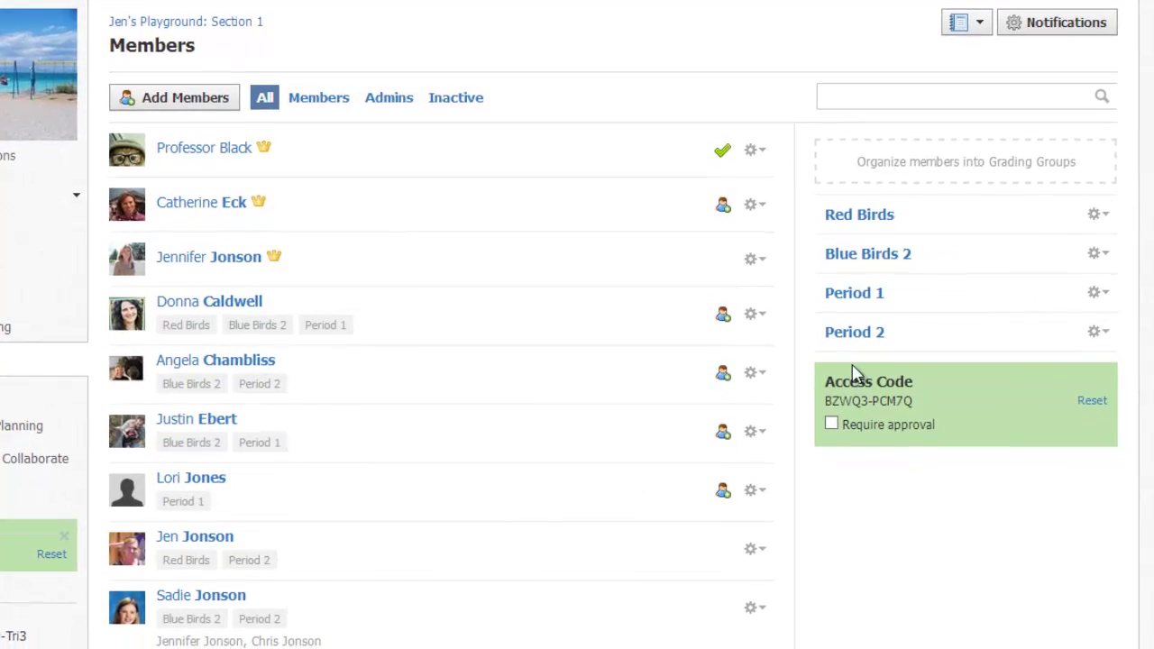
Delete the Red Birds grading group
{"action": "left_click", "coordinate": [1099, 216]}
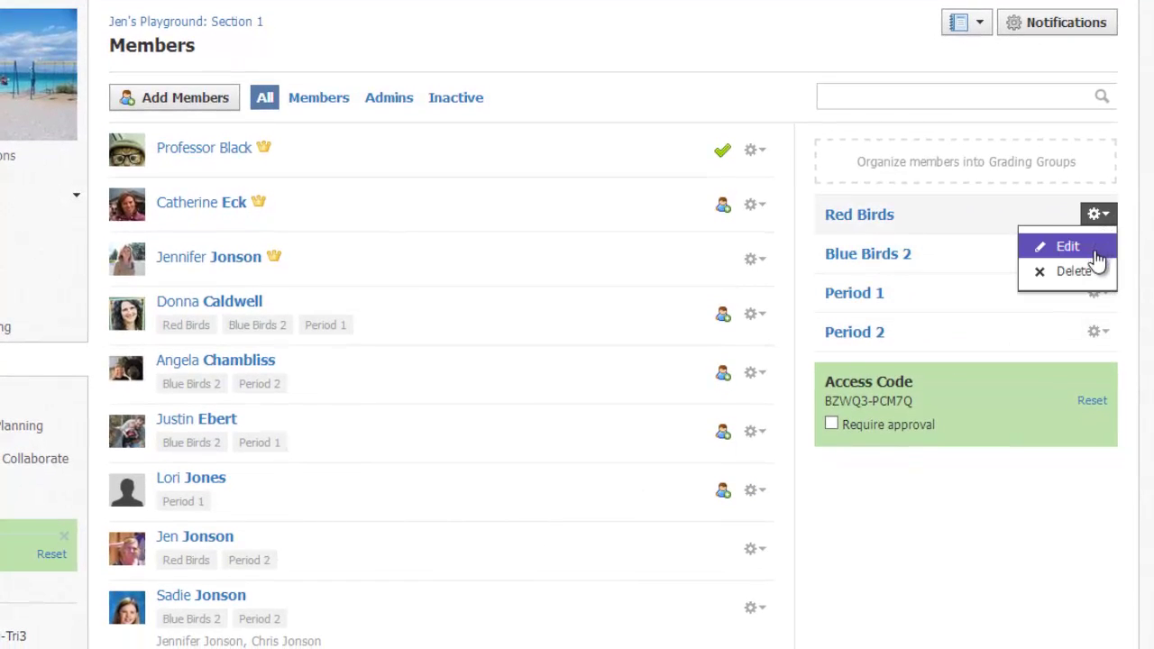
{"action": "left_click", "coordinate": [1074, 271]}
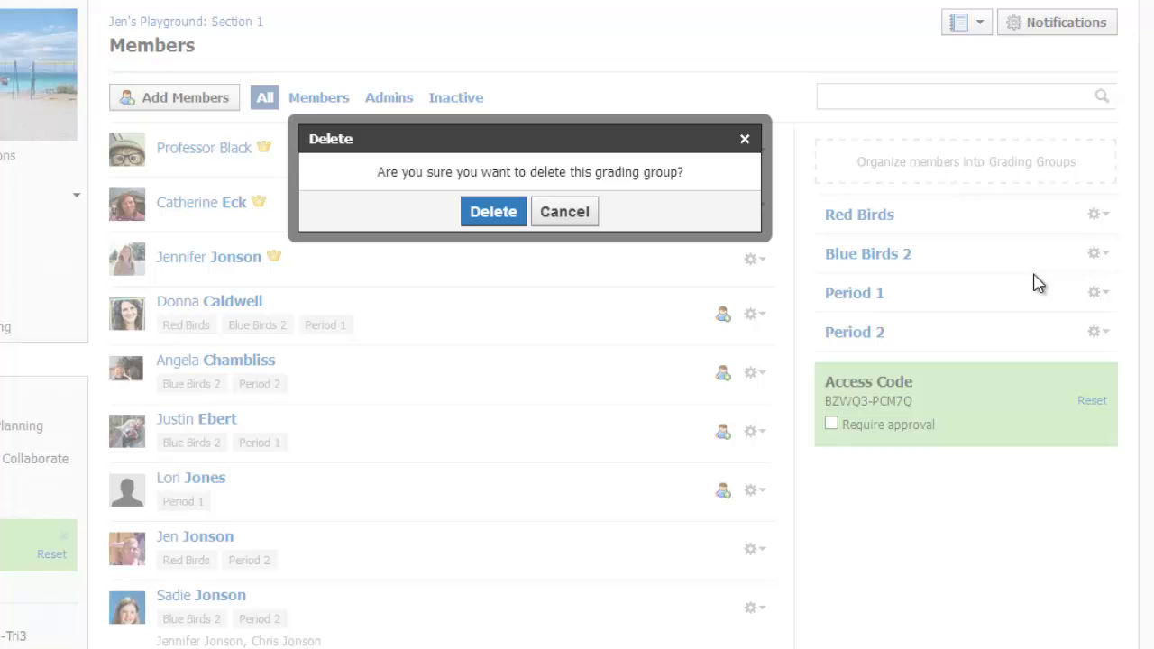
{"action": "left_click", "coordinate": [476, 212]}
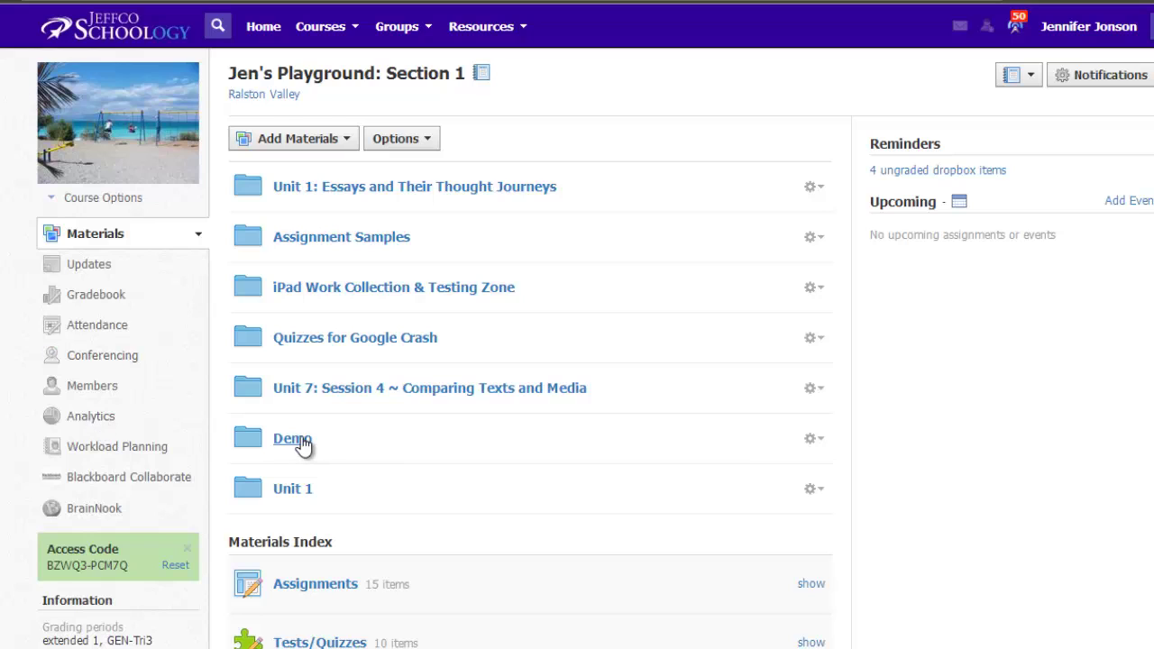
Set up a graded discussion in the Demo folder titled Consumer Product Review Discussion, with its prompt, due 09/13/2013 11:59PM, category Discussions, 10 points
{"action": "left_click", "coordinate": [298, 439]}
{"action": "left_click", "coordinate": [312, 153]}
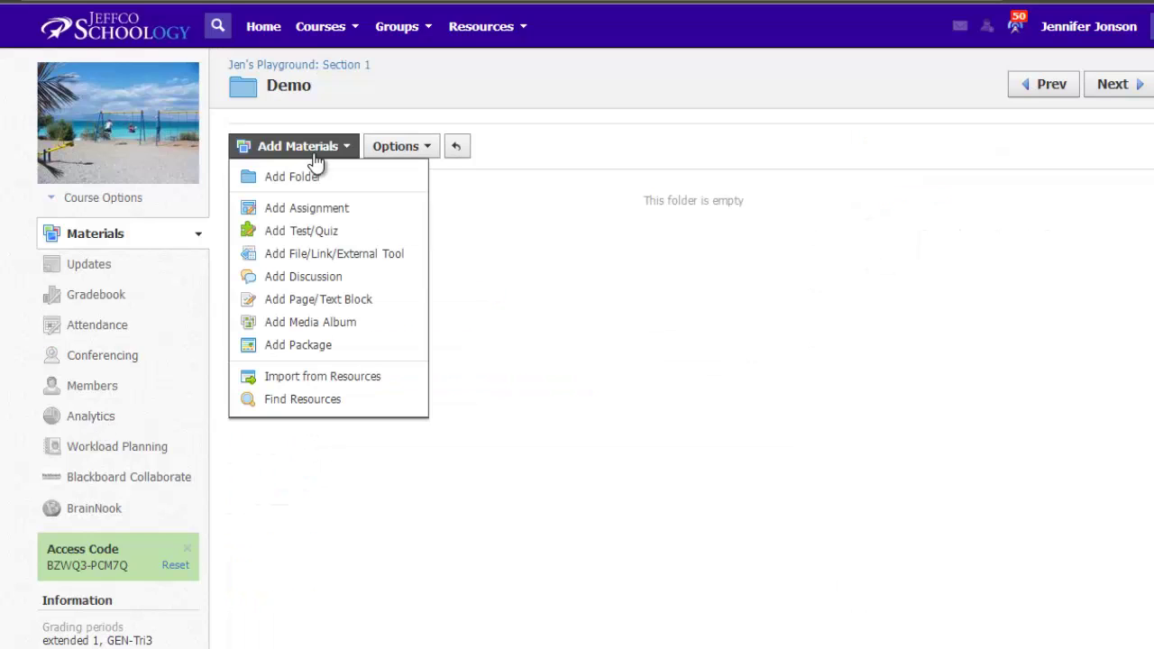
{"action": "left_click", "coordinate": [307, 275]}
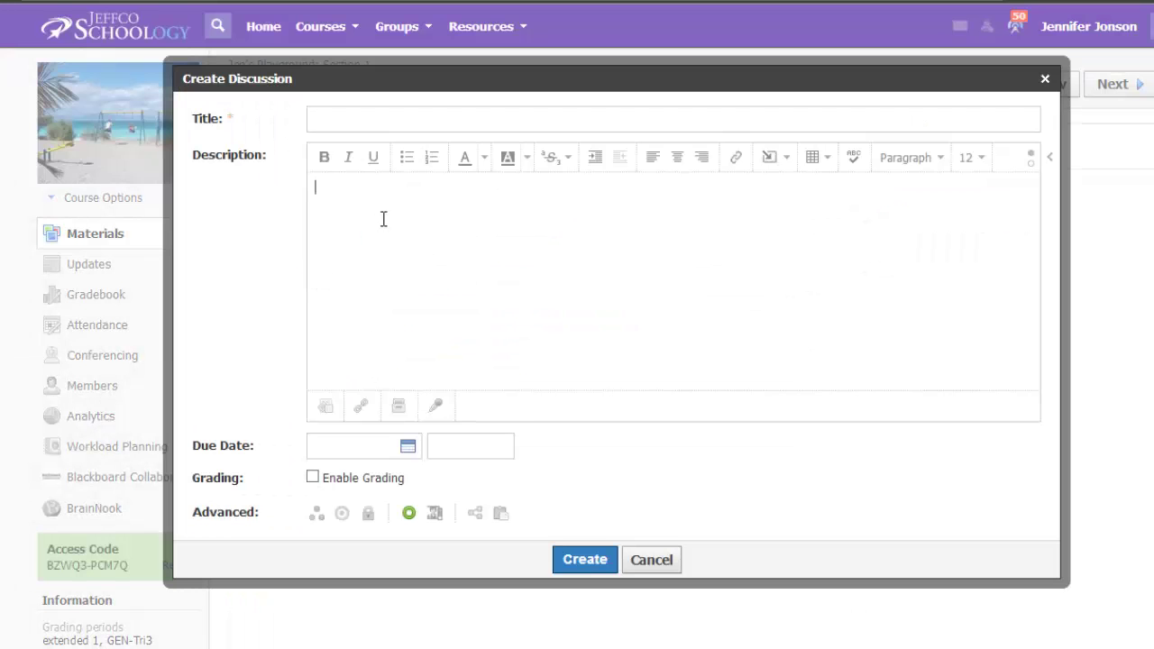
{"action": "key", "text": "ctrl+v"}
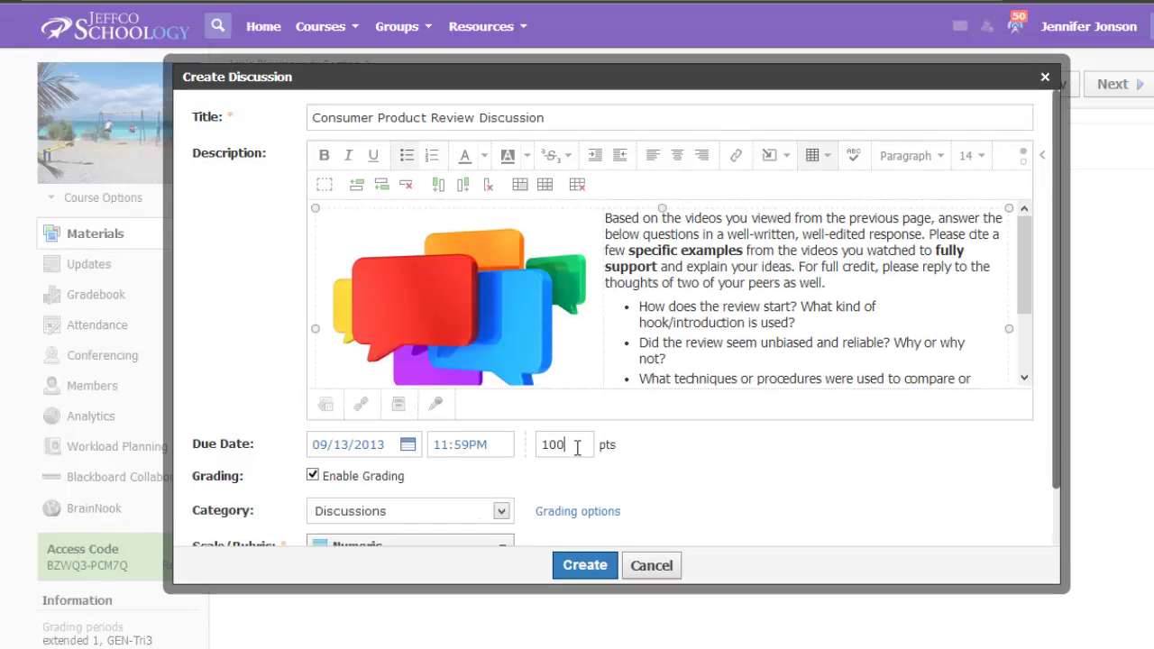
{"action": "key", "text": "BackSpace"}
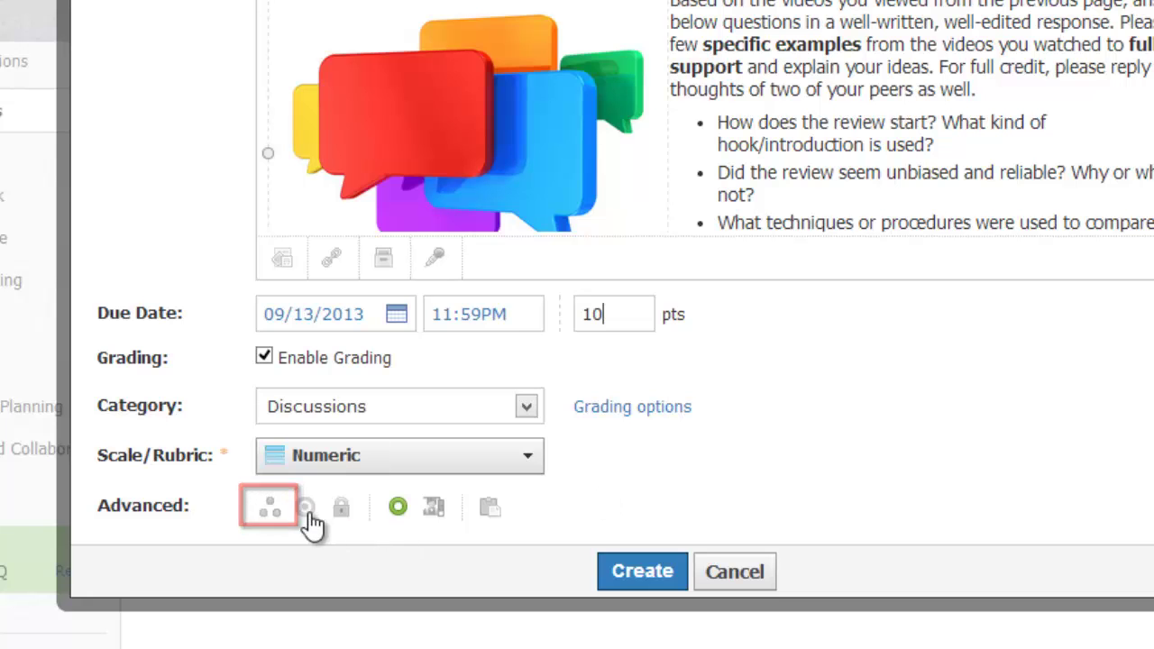
Assign the discussion only to the Period 1 grading group and create it
{"action": "left_click", "coordinate": [270, 512]}
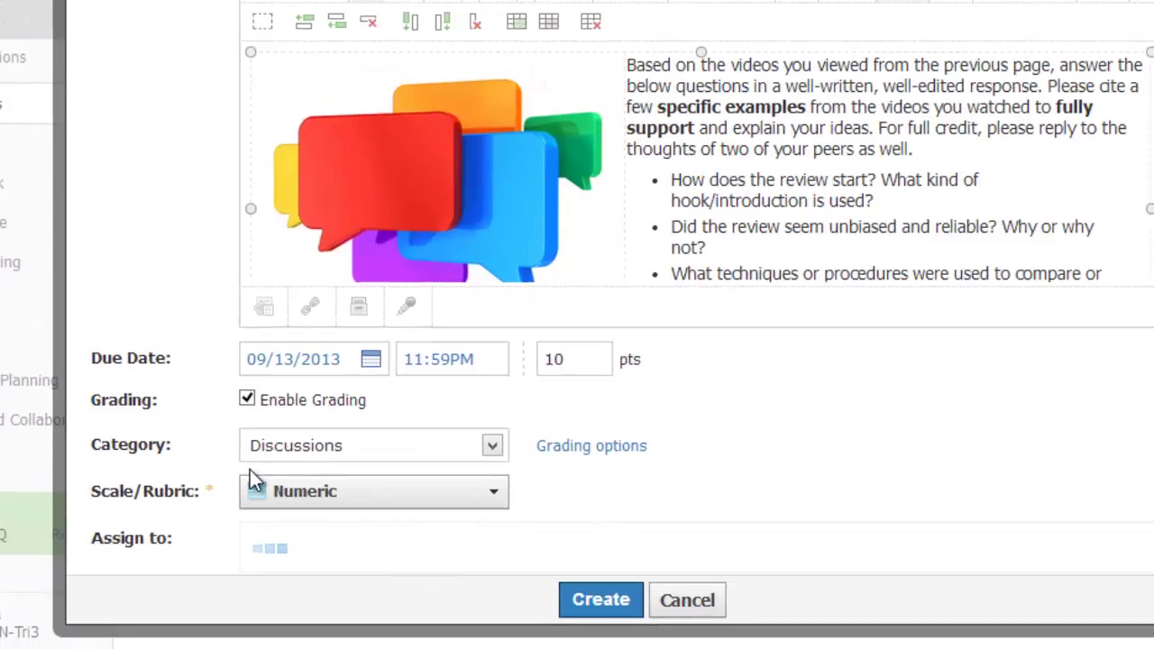
{"action": "type", "text": "p"}
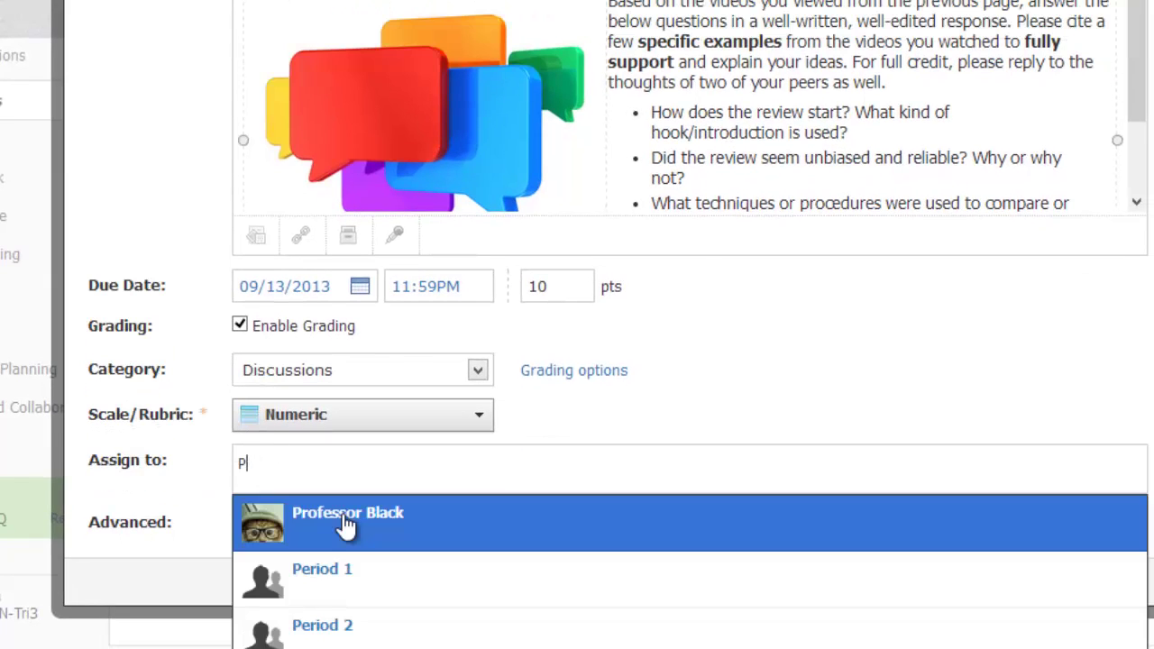
{"action": "left_click", "coordinate": [343, 569]}
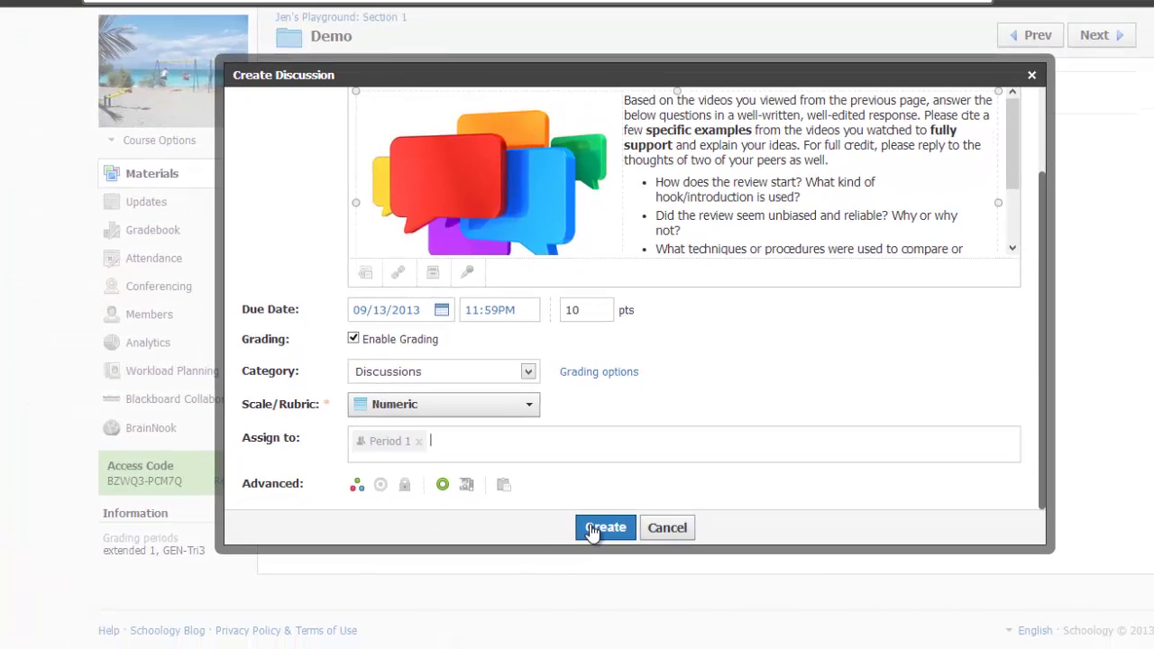
{"action": "left_click", "coordinate": [591, 531]}
{"action": "scroll", "coordinate": [590, 524], "scroll_direction": "down", "scroll_amount": 1}
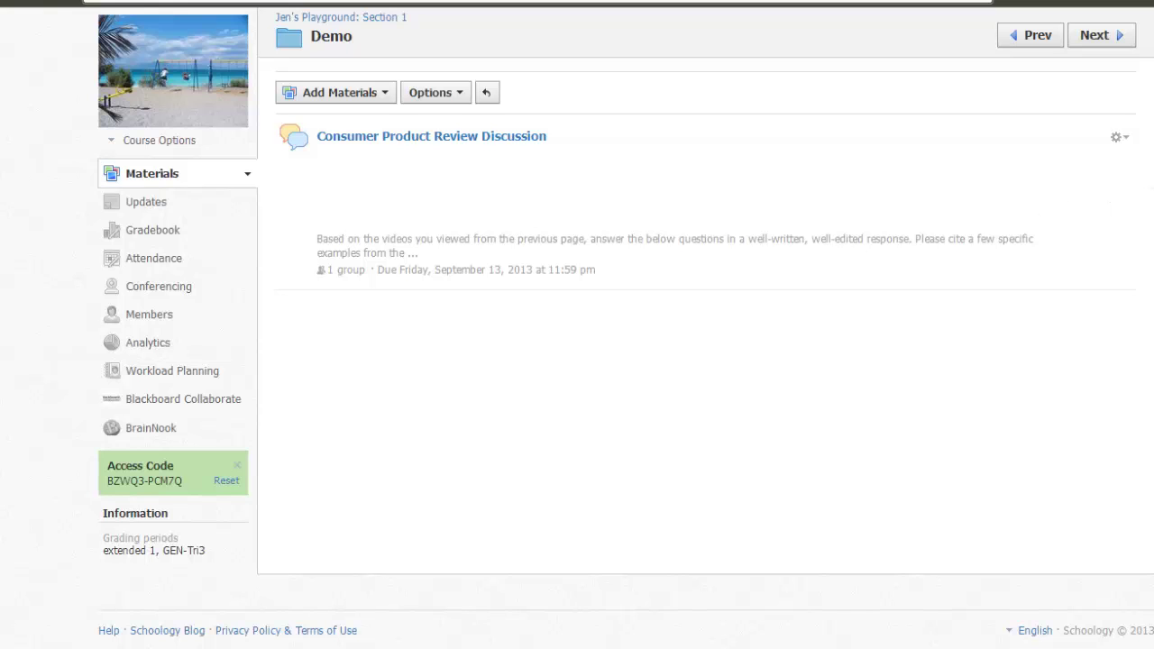
Save a copy of the Consumer Product Review Discussion to the Home collection in resources, with no folder
{"action": "left_click", "coordinate": [1120, 138]}
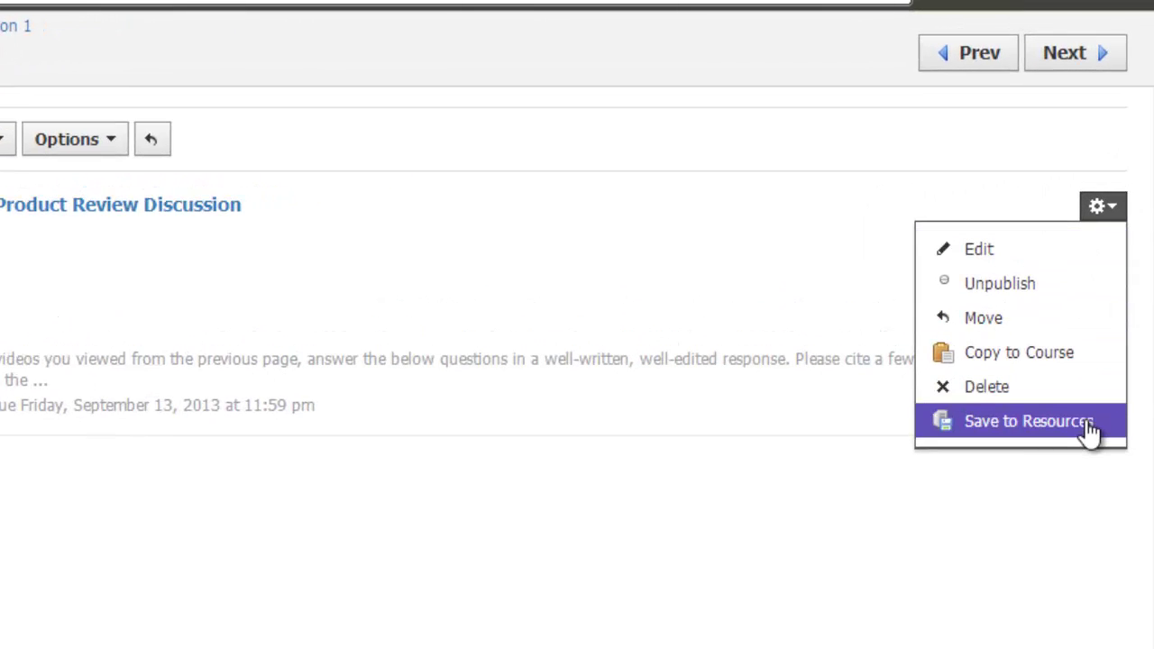
{"action": "left_click", "coordinate": [1091, 431]}
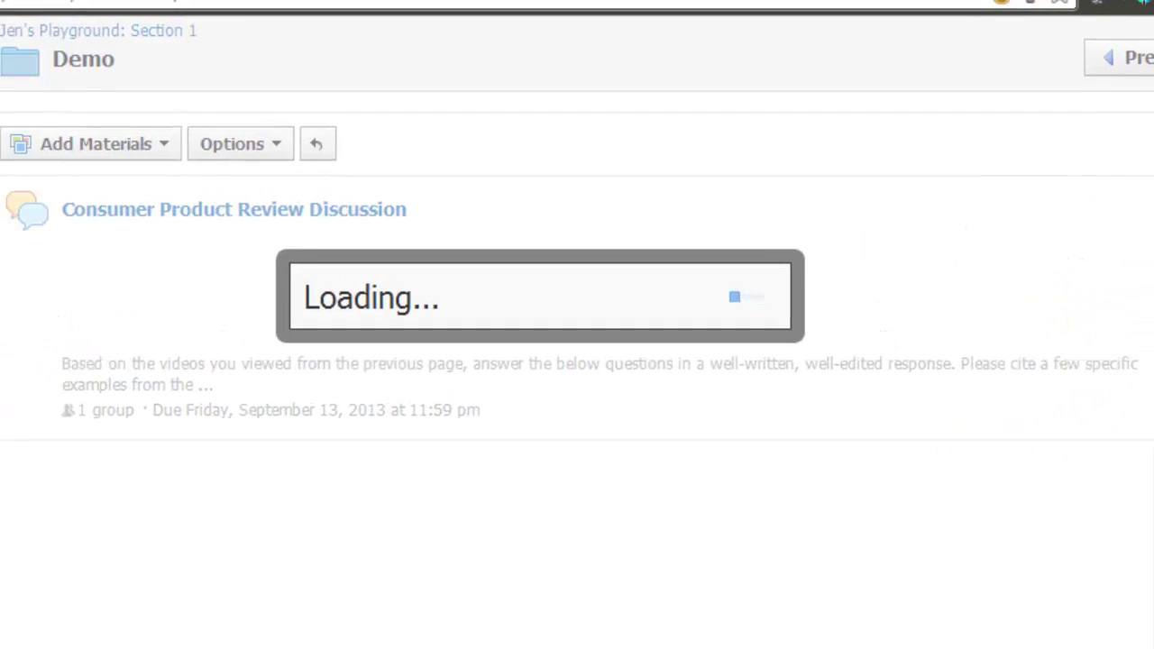
{"action": "left_click", "coordinate": [611, 289]}
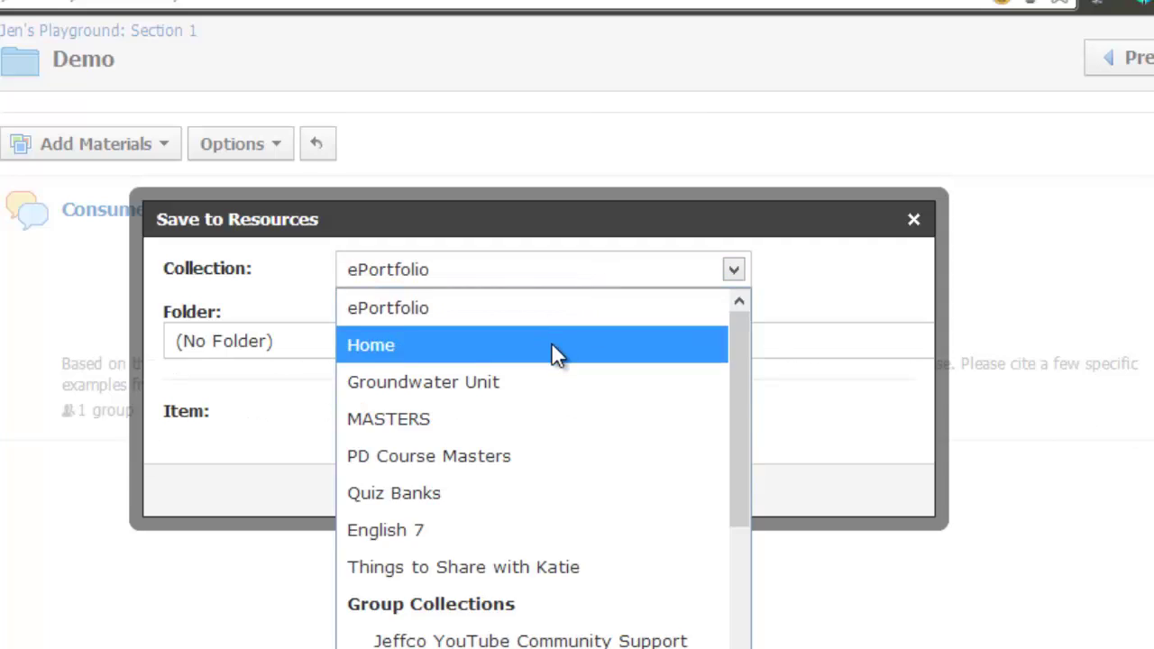
{"action": "left_click", "coordinate": [554, 352]}
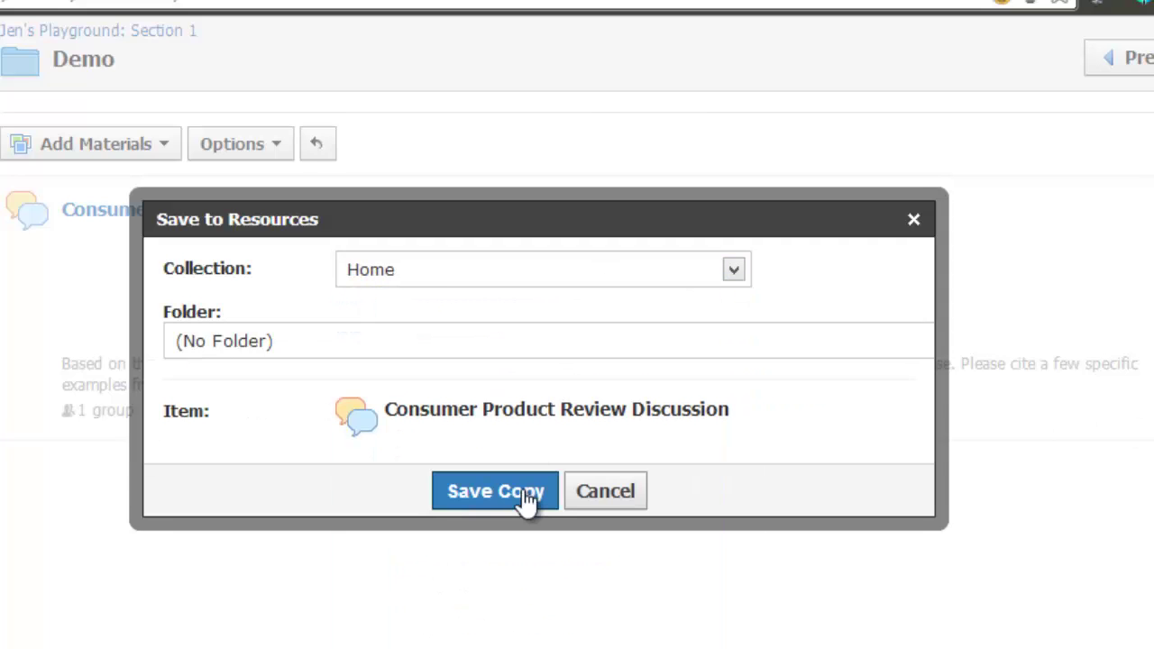
{"action": "left_click", "coordinate": [522, 499]}
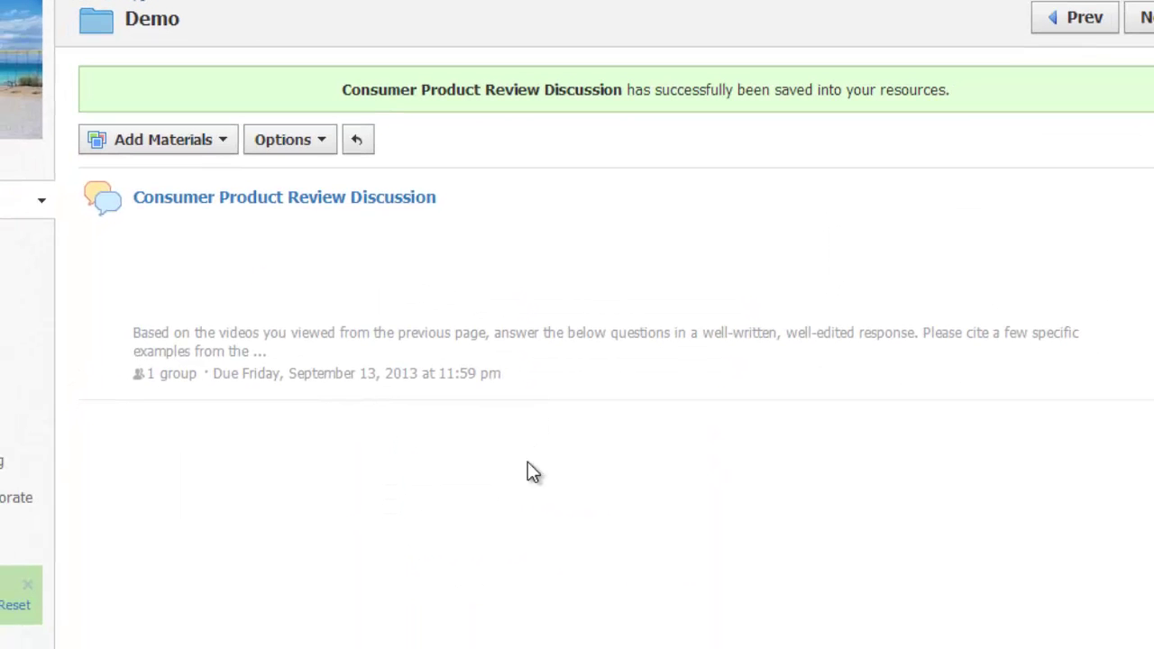
Import the saved Consumer Product Review Discussion from the Home resource collection into the Demo folder
{"action": "left_click", "coordinate": [181, 144]}
{"action": "left_click", "coordinate": [232, 446]}
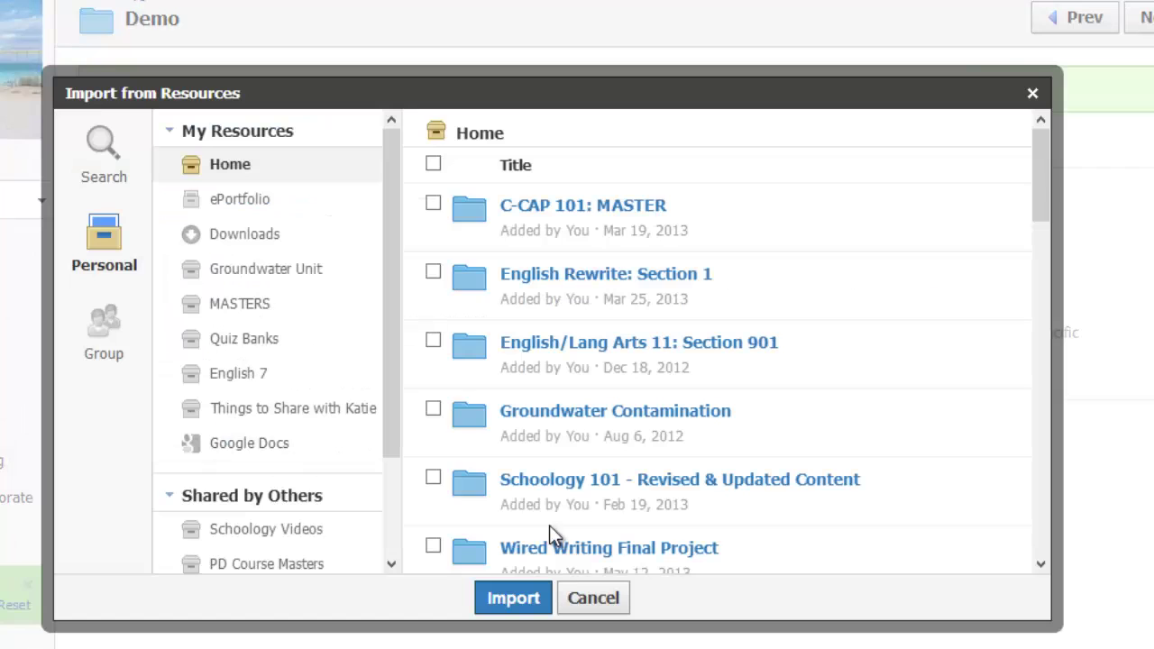
{"action": "left_click_drag", "start_coordinate": [1039, 203], "coordinate": [1010, 587]}
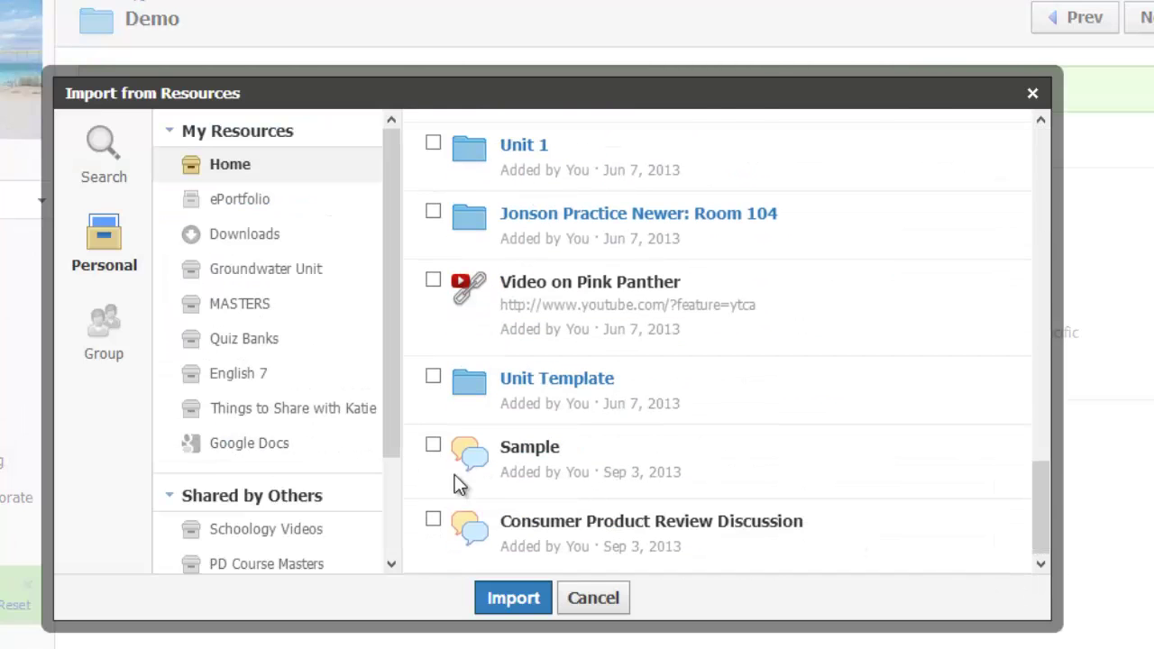
{"action": "left_click", "coordinate": [434, 520]}
{"action": "left_click", "coordinate": [513, 600]}
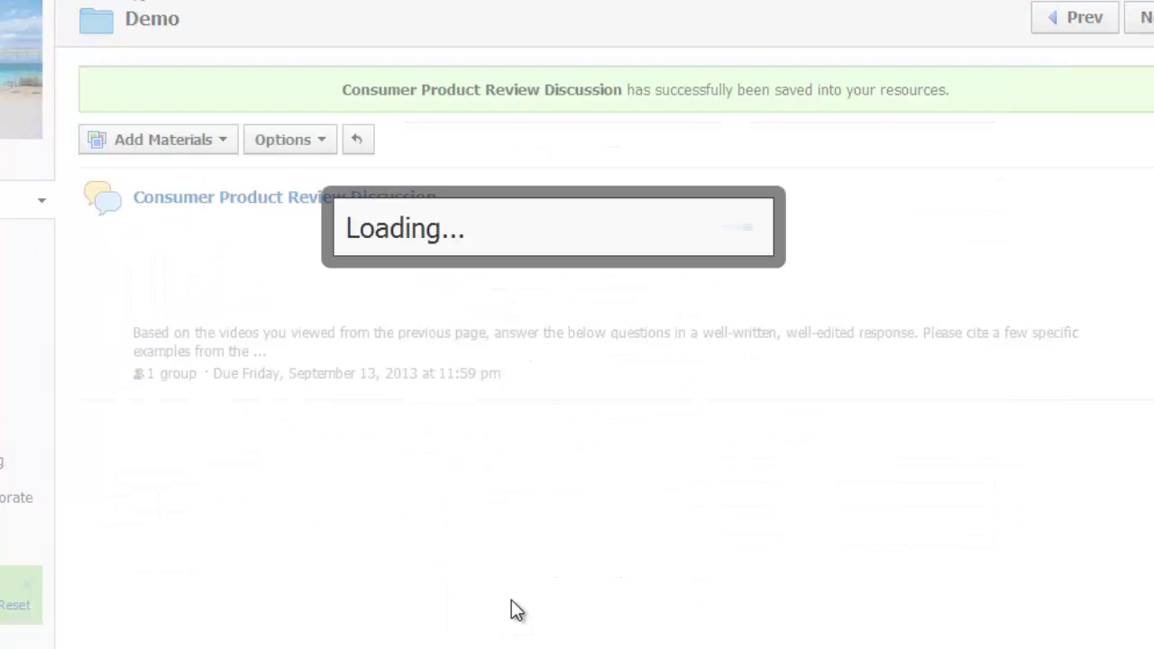
{"action": "left_click", "coordinate": [515, 304]}
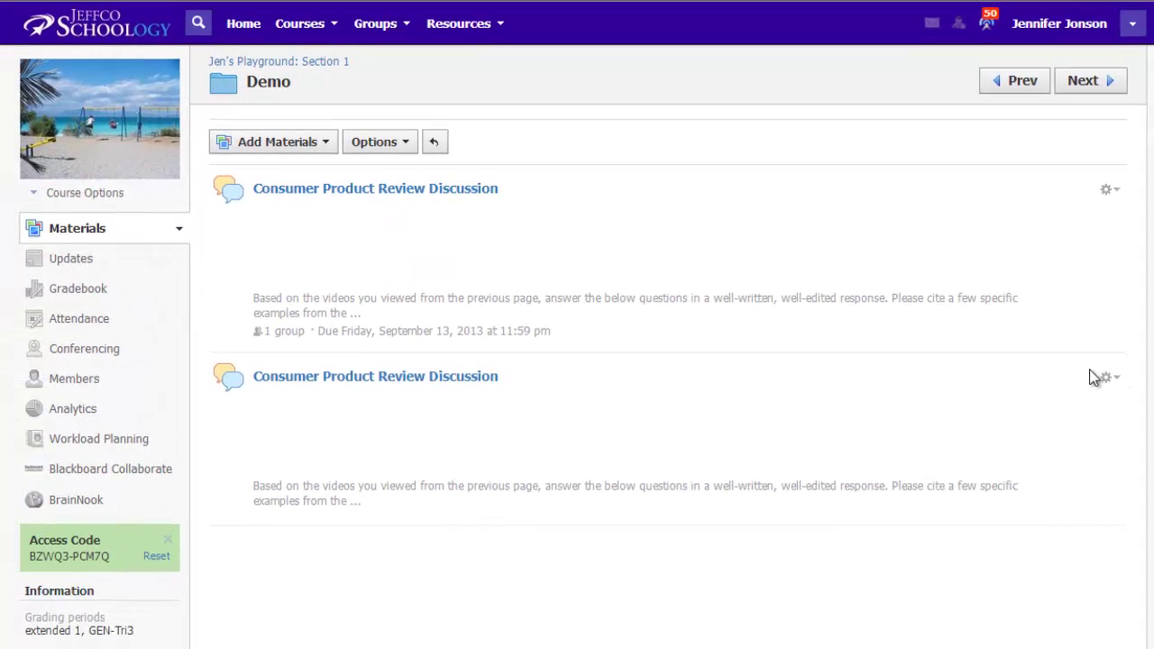
Edit the imported discussion copy to be due 09/16/2013, with grading enabled and category Discussions
{"action": "left_click", "coordinate": [1109, 377]}
{"action": "left_click", "coordinate": [1112, 405]}
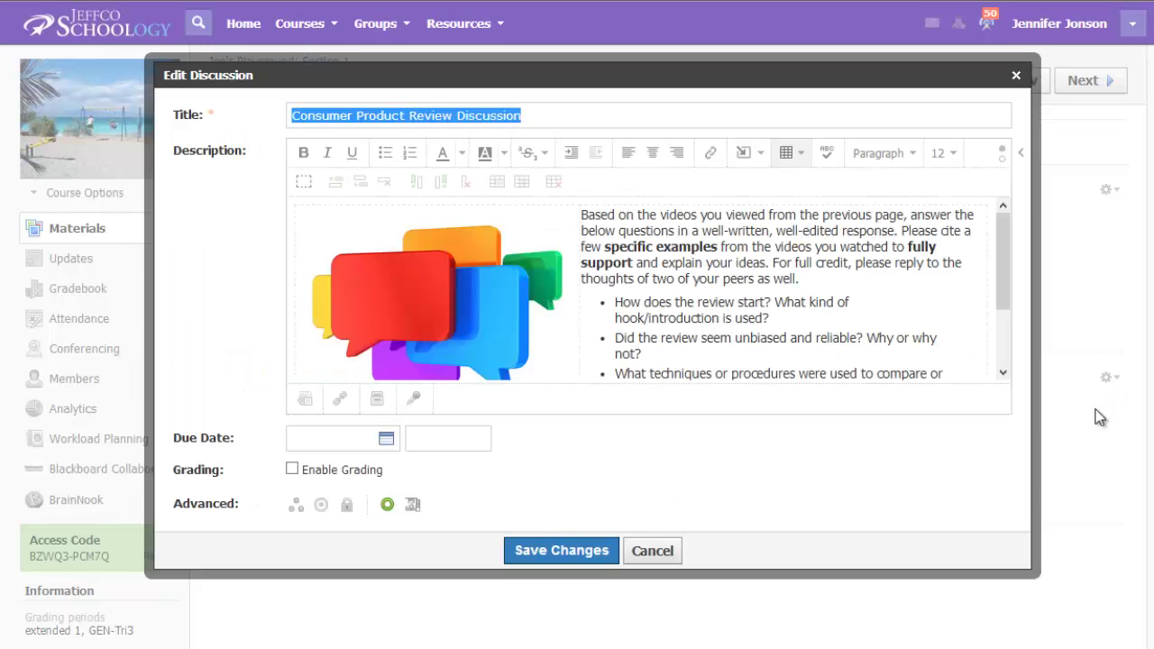
{"action": "left_click", "coordinate": [386, 438]}
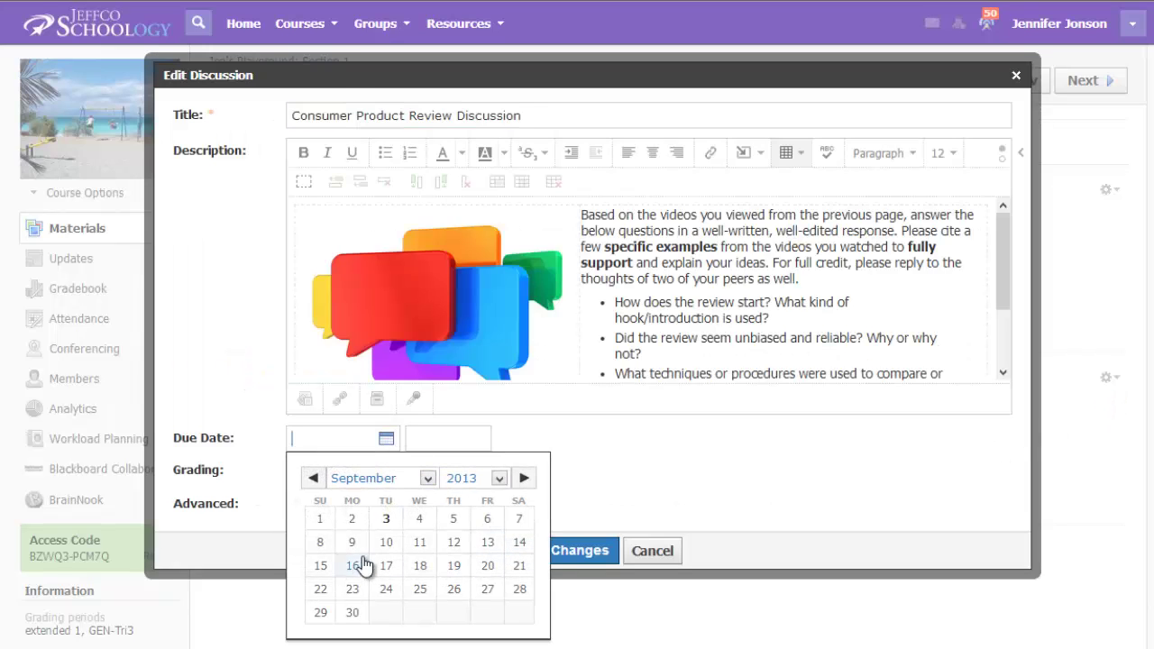
{"action": "left_click", "coordinate": [353, 565]}
{"action": "left_click", "coordinate": [291, 470]}
{"action": "scroll", "coordinate": [400, 503], "scroll_direction": "down", "scroll_amount": 1}
{"action": "left_click", "coordinate": [429, 439]}
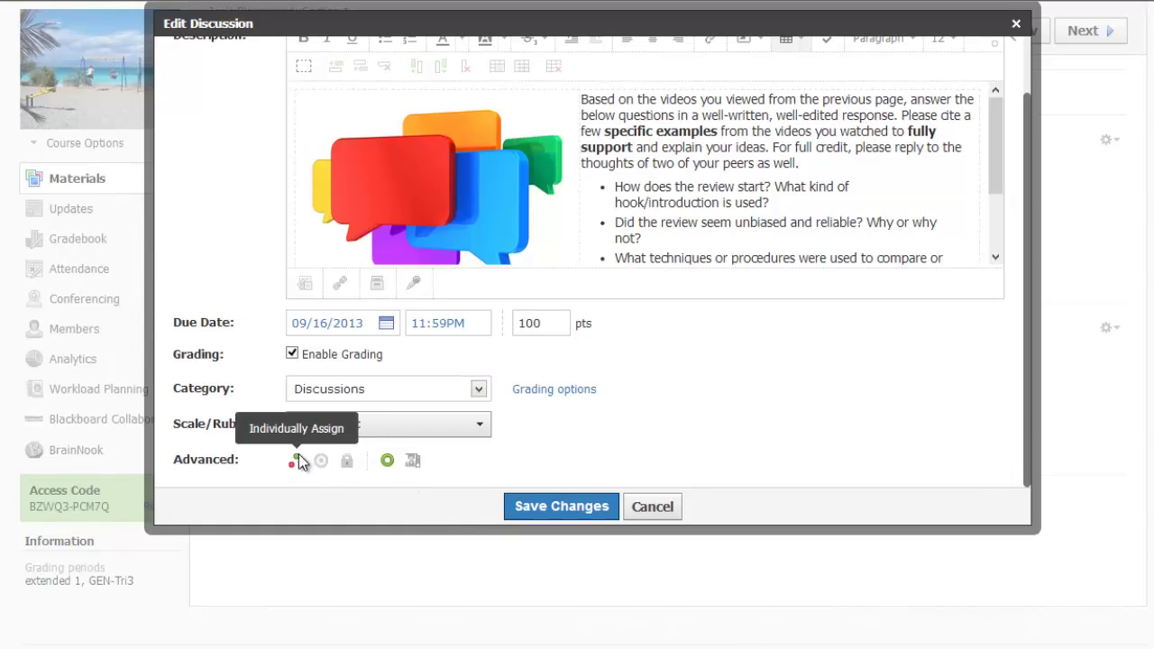
Assign the imported discussion copy only to the Period 2 grading group and save the changes
{"action": "left_click", "coordinate": [296, 510]}
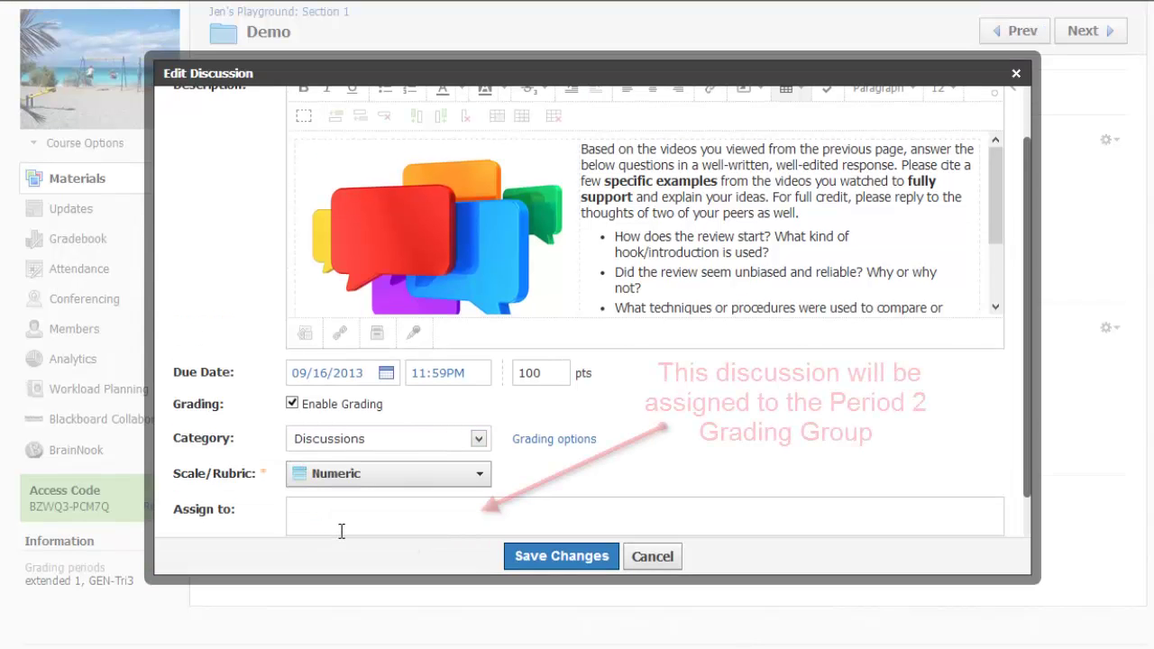
{"action": "type", "text": "p"}
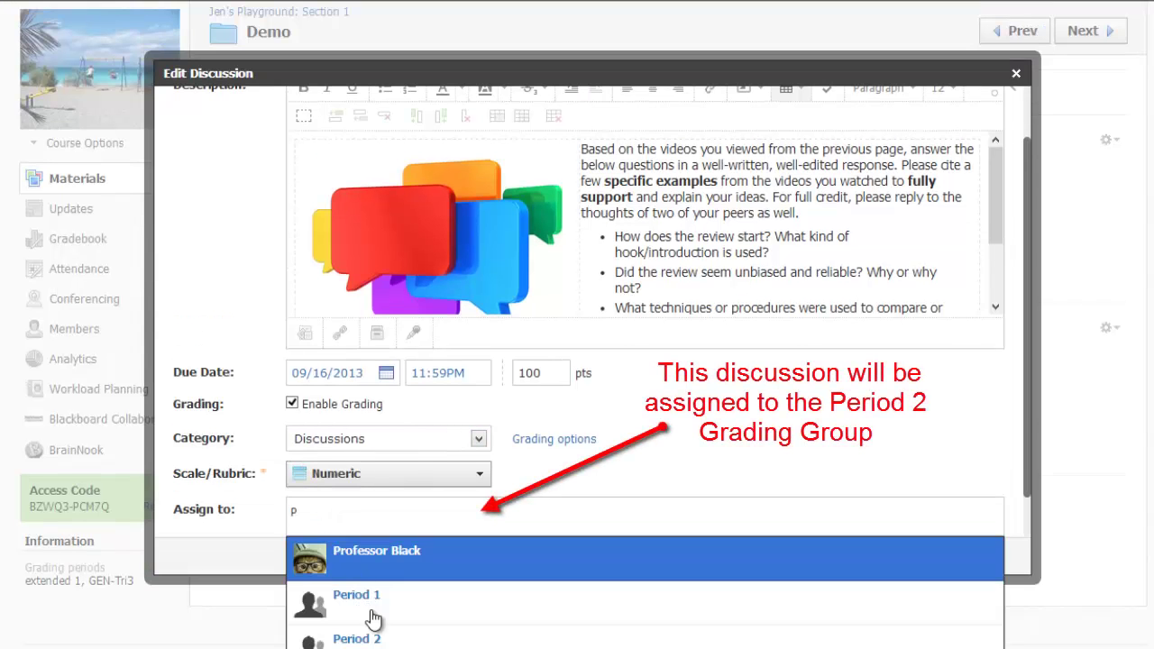
{"action": "left_click", "coordinate": [380, 636]}
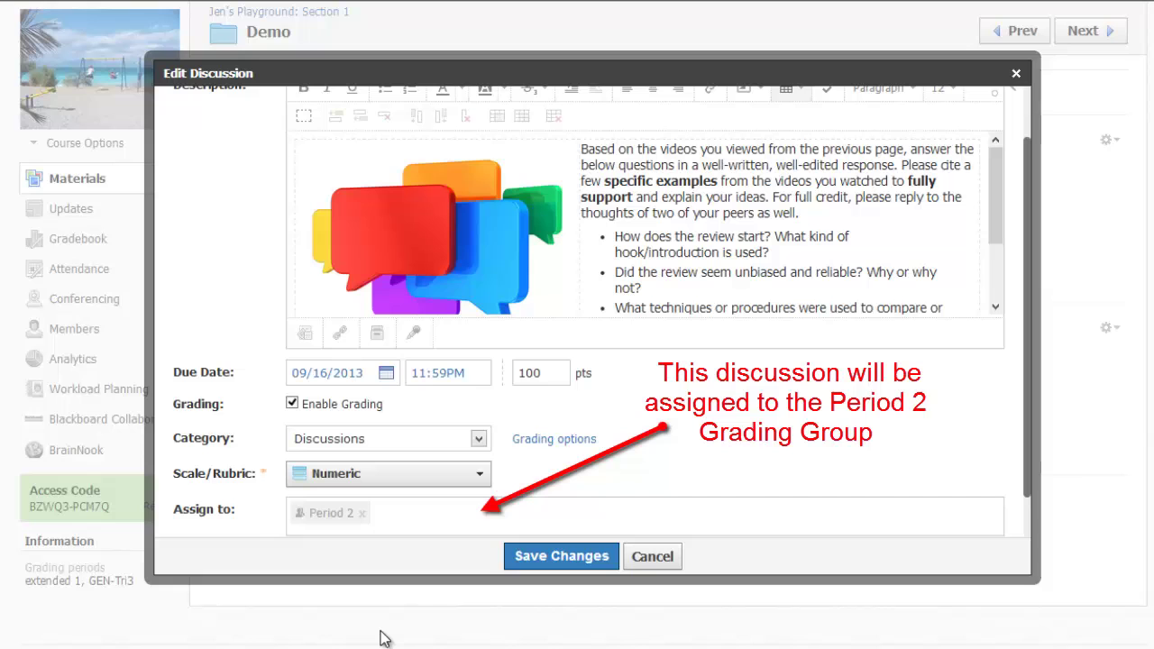
{"action": "left_click", "coordinate": [561, 556]}
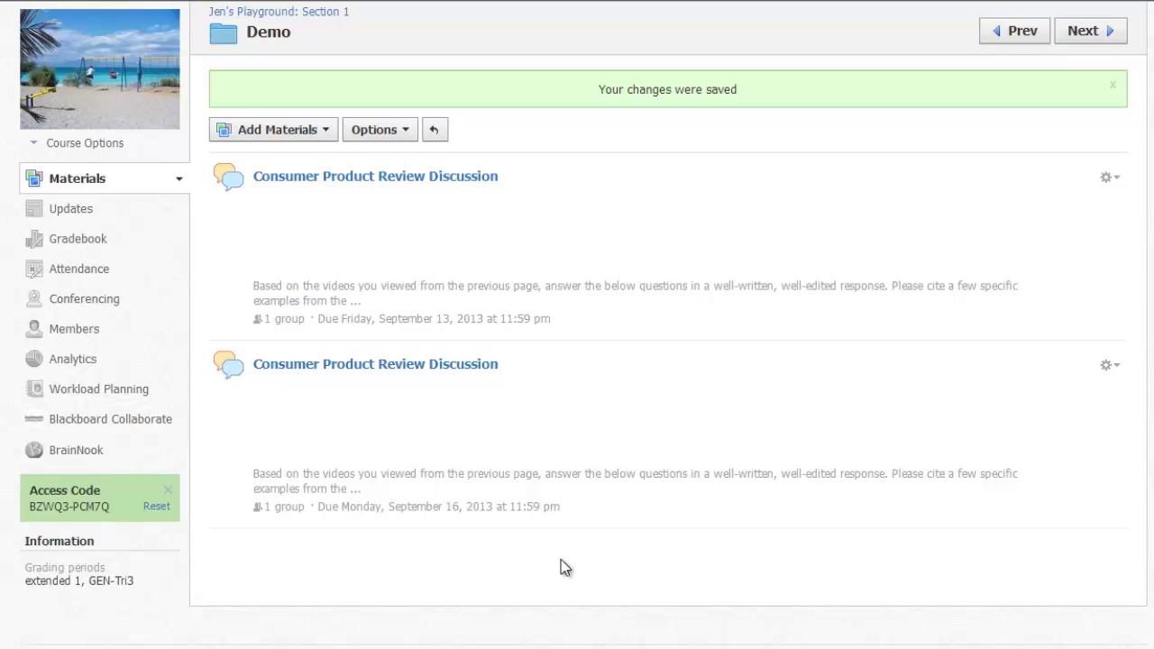
Start a new assignment in the Demo folder named Mentor Text Analysis and paste the prepared instructions as its description
{"action": "left_click", "coordinate": [258, 133]}
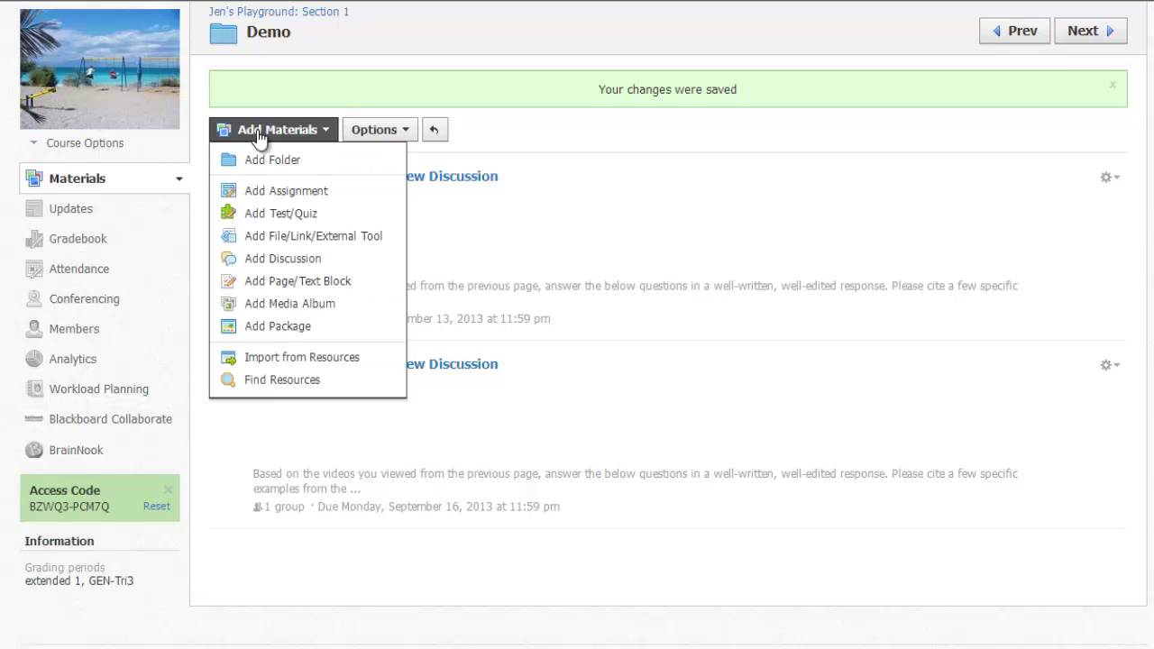
{"action": "left_click", "coordinate": [279, 192]}
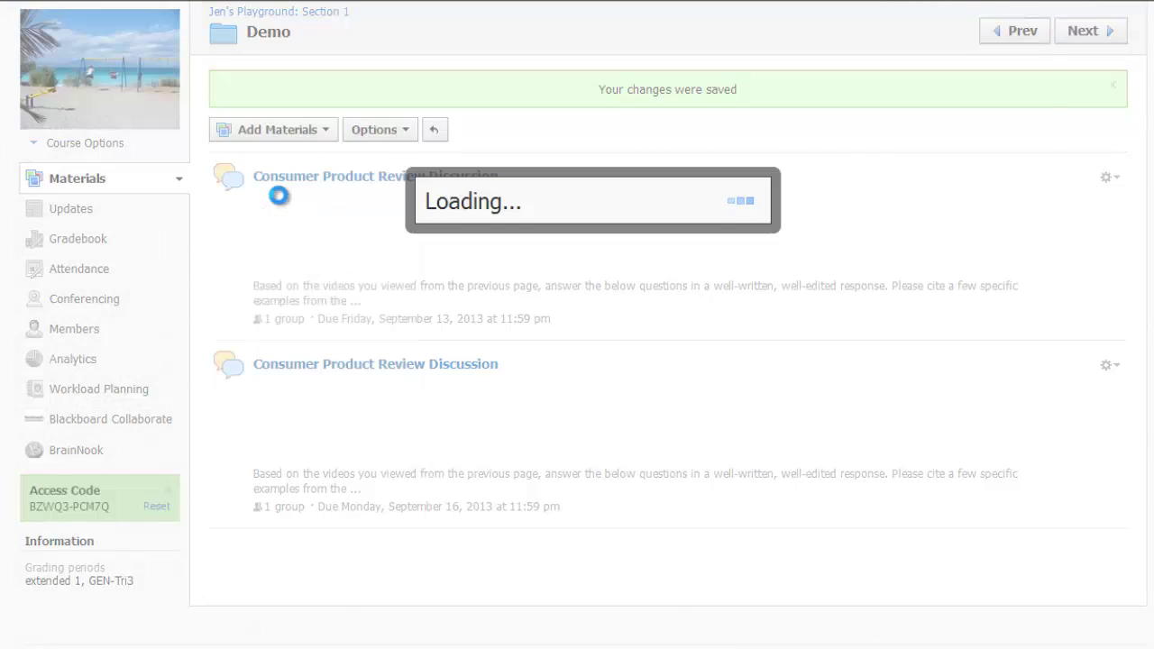
{"action": "type", "text": "Mentor Text Analysis"}
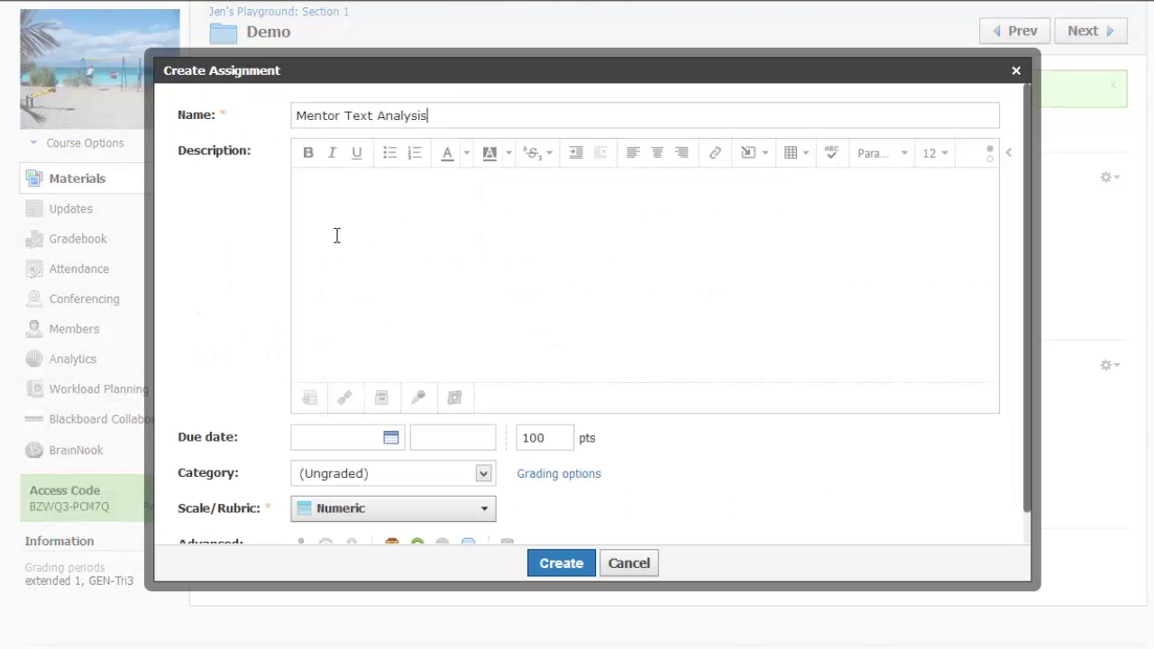
{"action": "left_click", "coordinate": [337, 234]}
{"action": "key", "text": "ctrl+v"}
Set the Mentor Text Analysis category to Assignments and create it without individually assigning any grading group
{"action": "left_click", "coordinate": [424, 473]}
{"action": "left_click", "coordinate": [407, 526]}
{"action": "scroll", "coordinate": [452, 487], "scroll_direction": "down", "scroll_amount": 1}
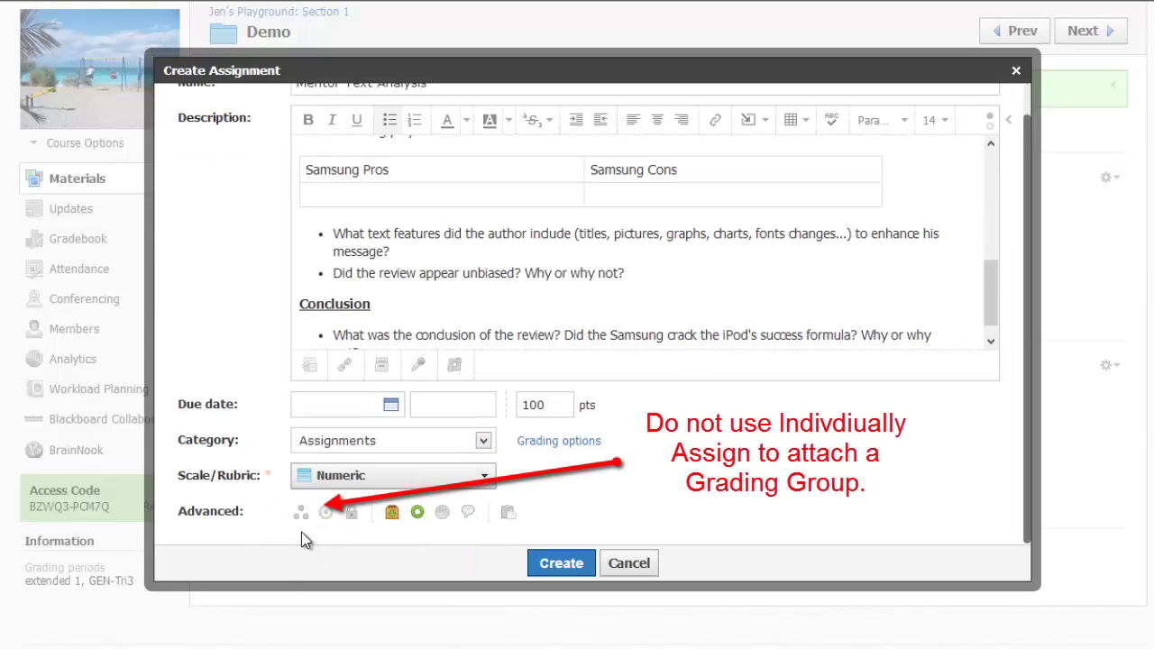
{"action": "left_click", "coordinate": [547, 563]}
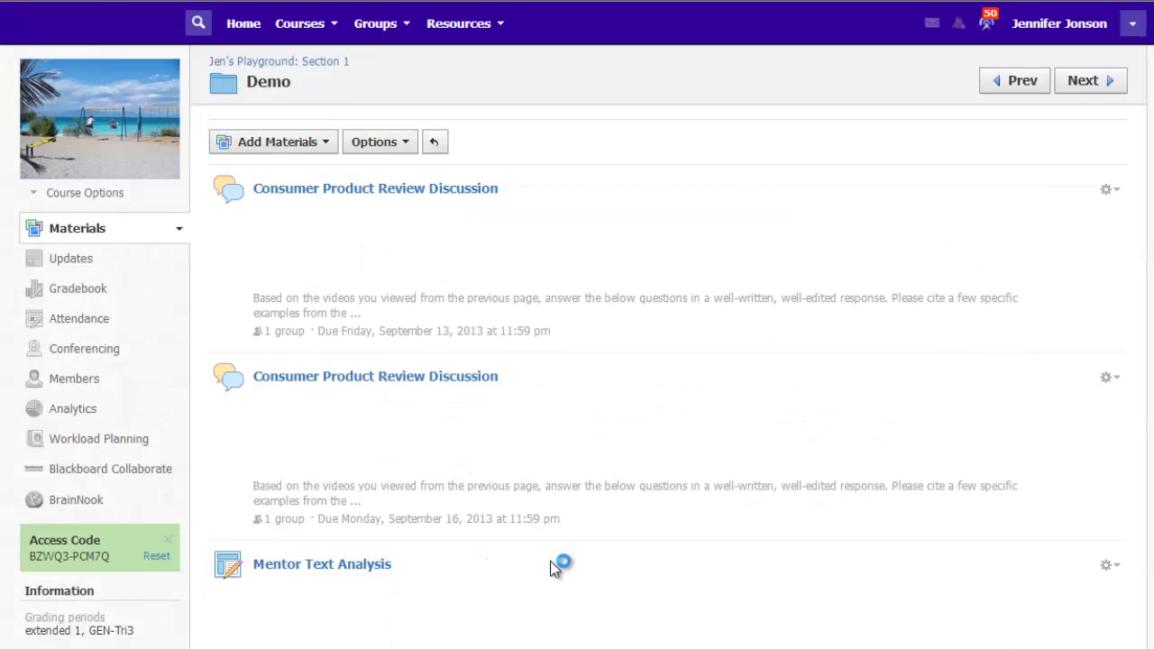
Review the Demo folder's materials and filter the course gradebook to the Period 1 grading group
{"action": "scroll", "coordinate": [550, 561], "scroll_direction": "down", "scroll_amount": 3}
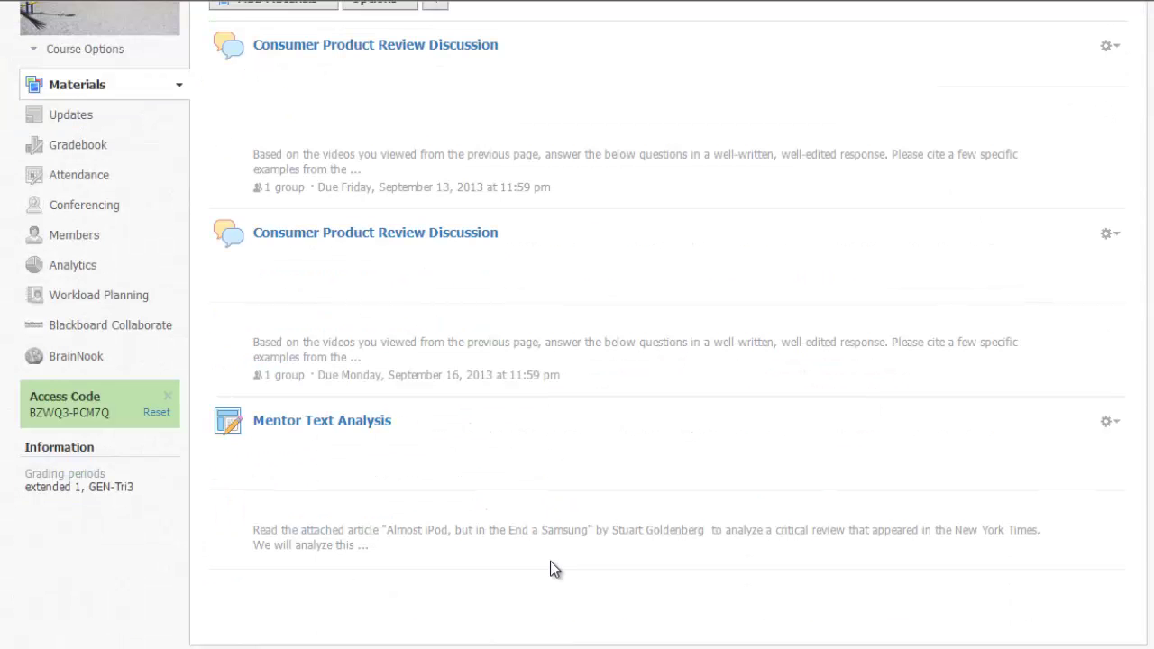
{"action": "scroll", "coordinate": [550, 569], "scroll_direction": "up", "scroll_amount": 2}
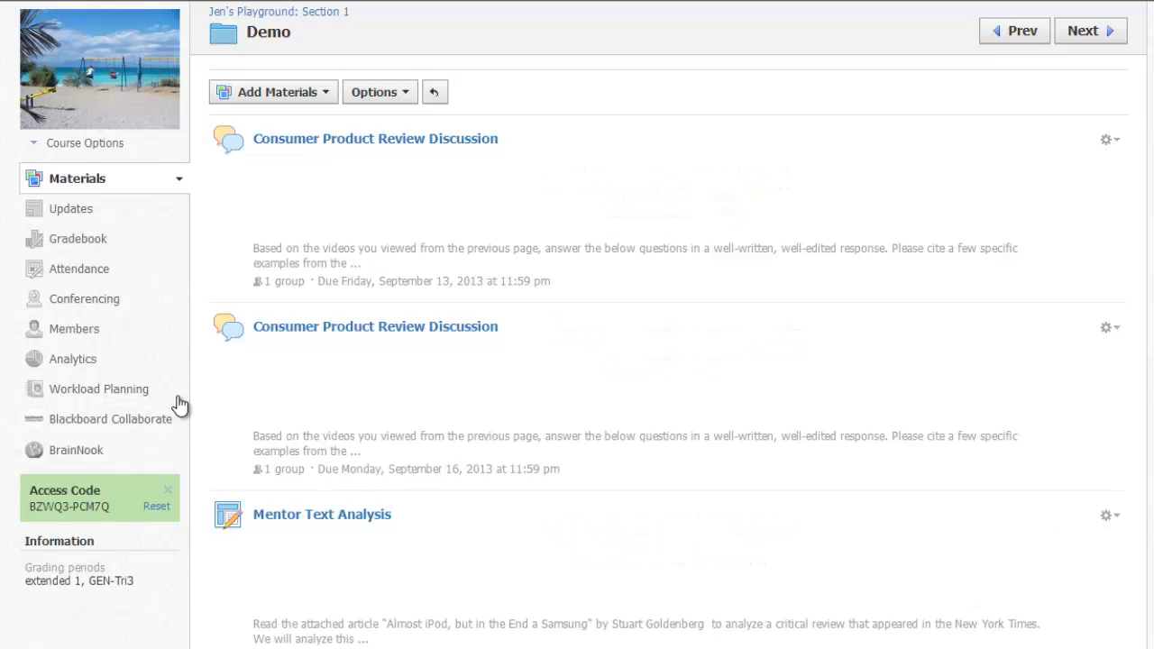
{"action": "left_click", "coordinate": [70, 240]}
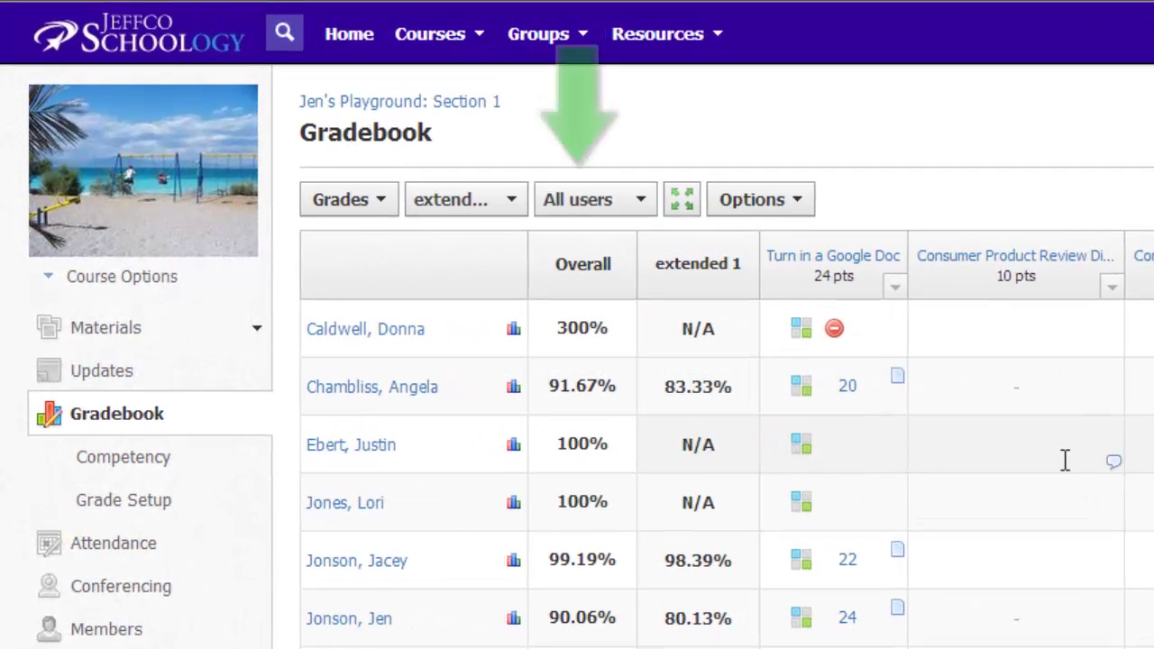
{"action": "left_click", "coordinate": [618, 210]}
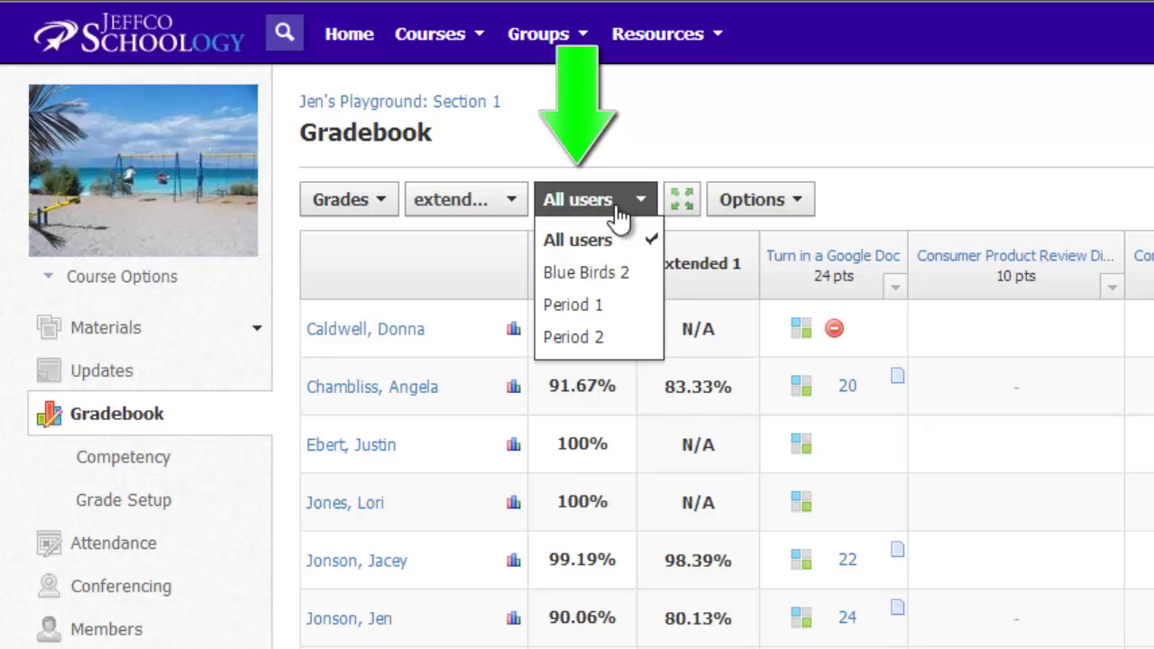
{"action": "left_click", "coordinate": [598, 304]}
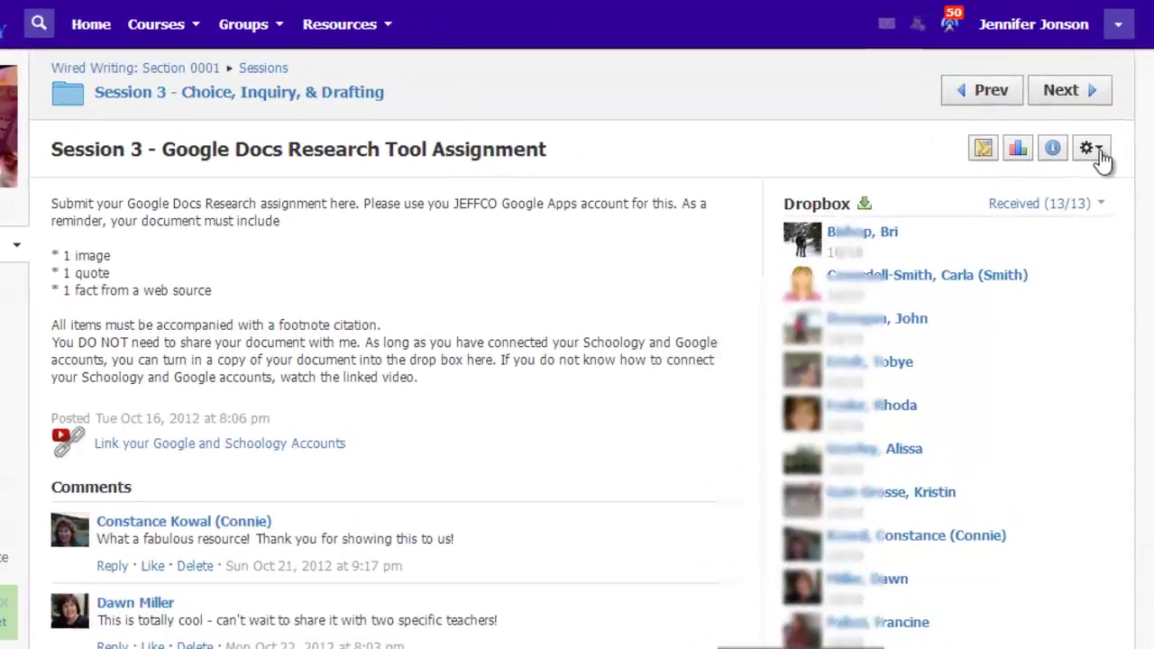
Edit the Session 3 - Google Docs Research Tool Assignment to individually assign it to Group 1, and save it
{"action": "left_click", "coordinate": [1103, 120]}
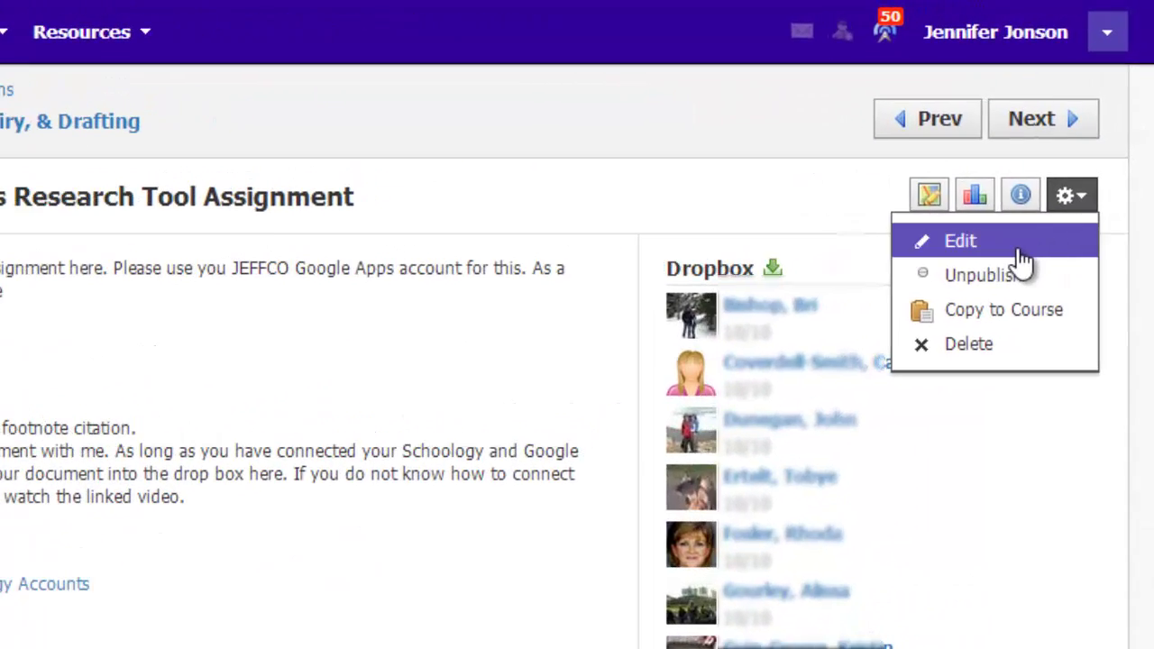
{"action": "left_click", "coordinate": [1019, 250]}
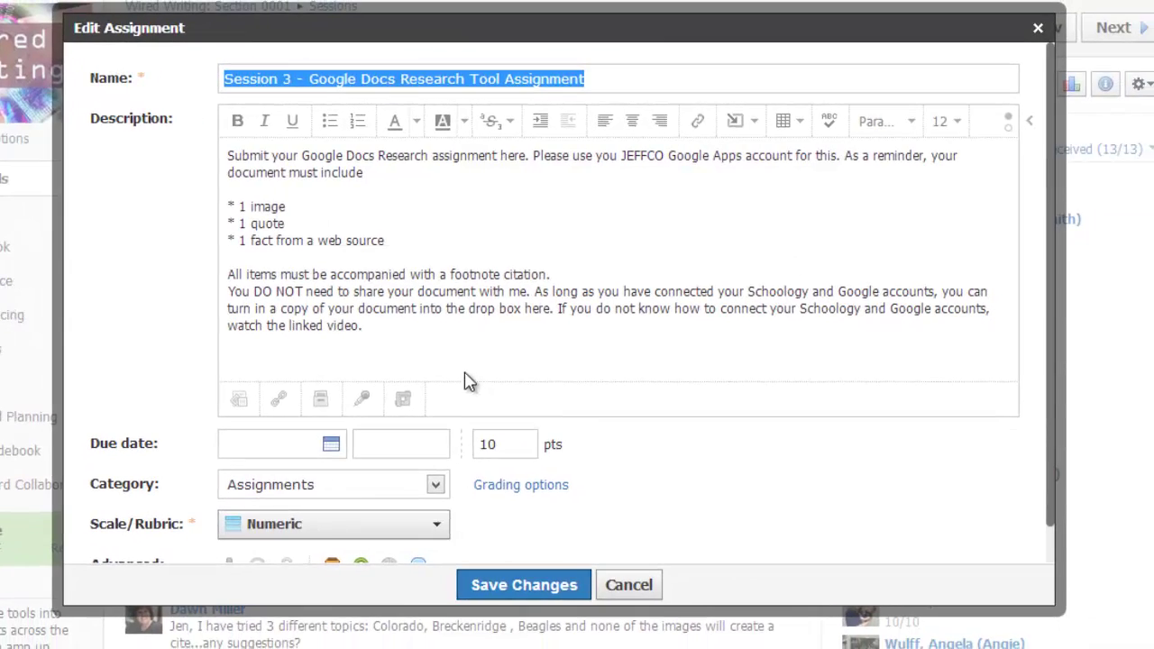
{"action": "scroll", "coordinate": [887, 227], "scroll_direction": "down", "scroll_amount": 3}
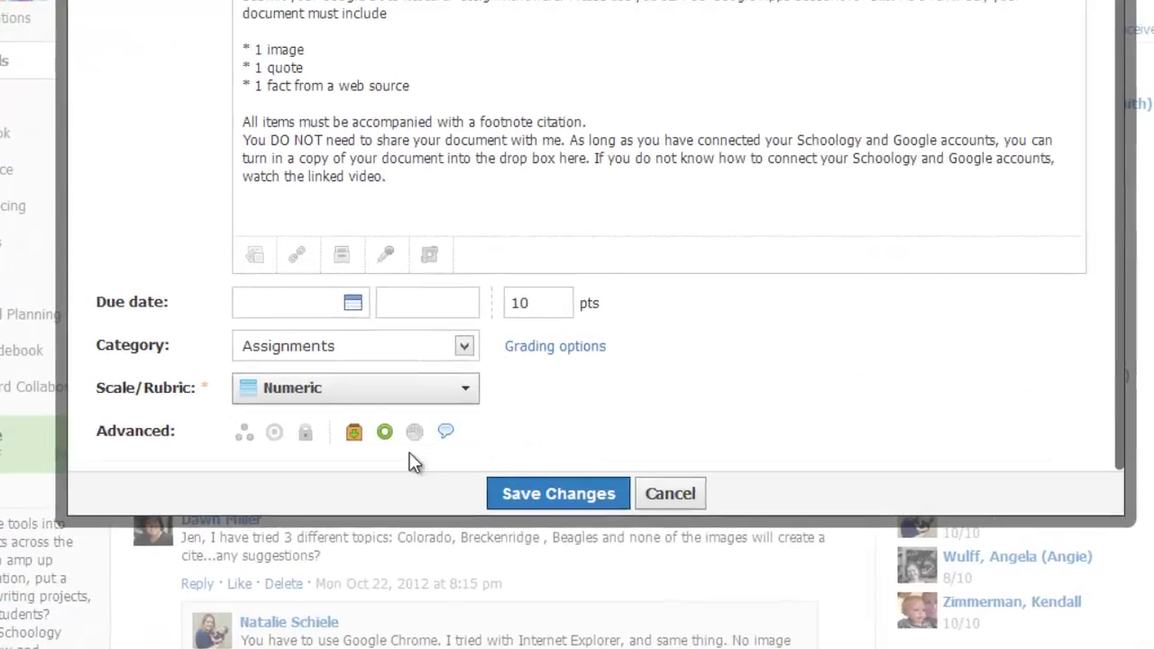
{"action": "left_click", "coordinate": [246, 434]}
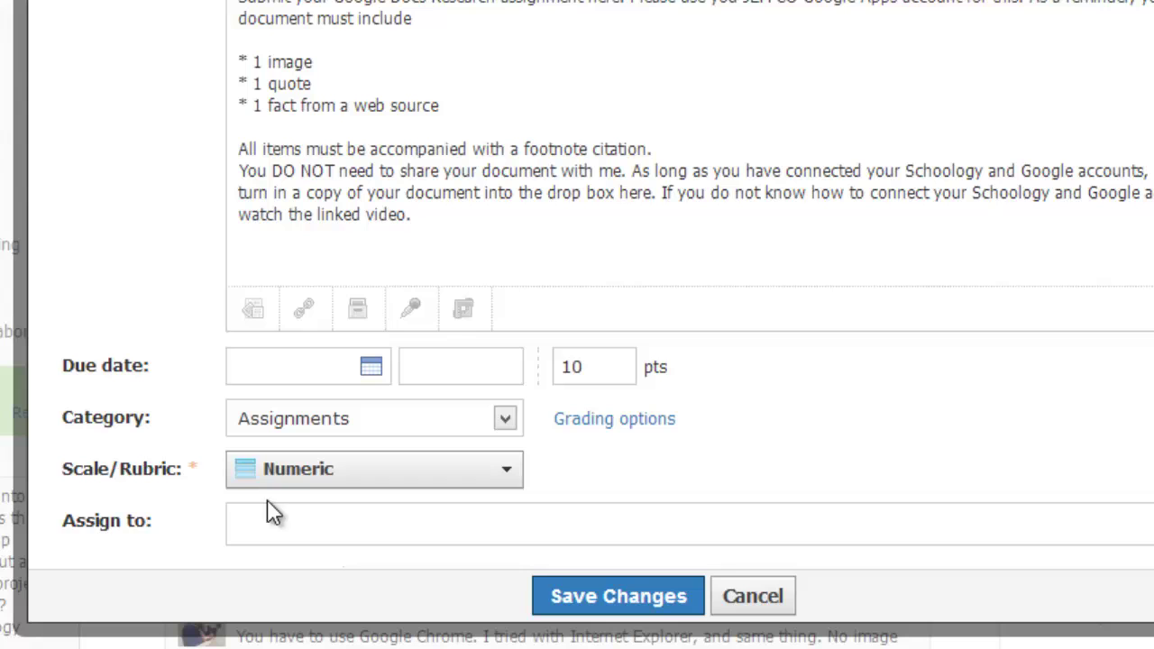
{"action": "left_click", "coordinate": [277, 515]}
{"action": "type", "text": "g"}
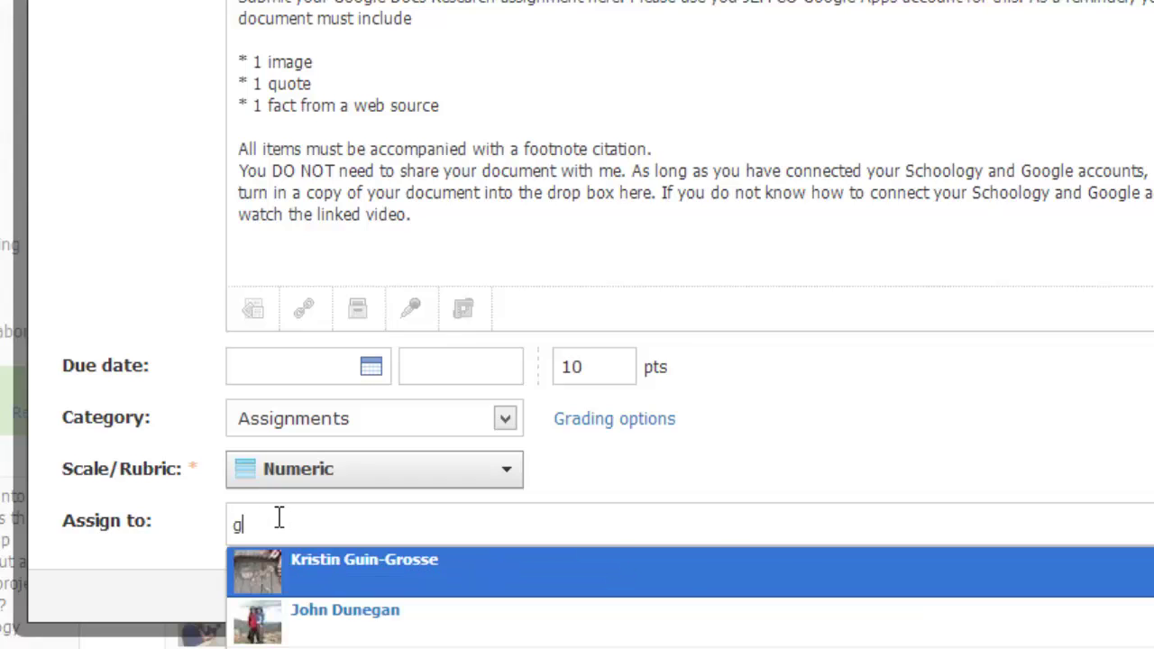
{"action": "type", "text": "r"}
{"action": "left_click", "coordinate": [319, 614]}
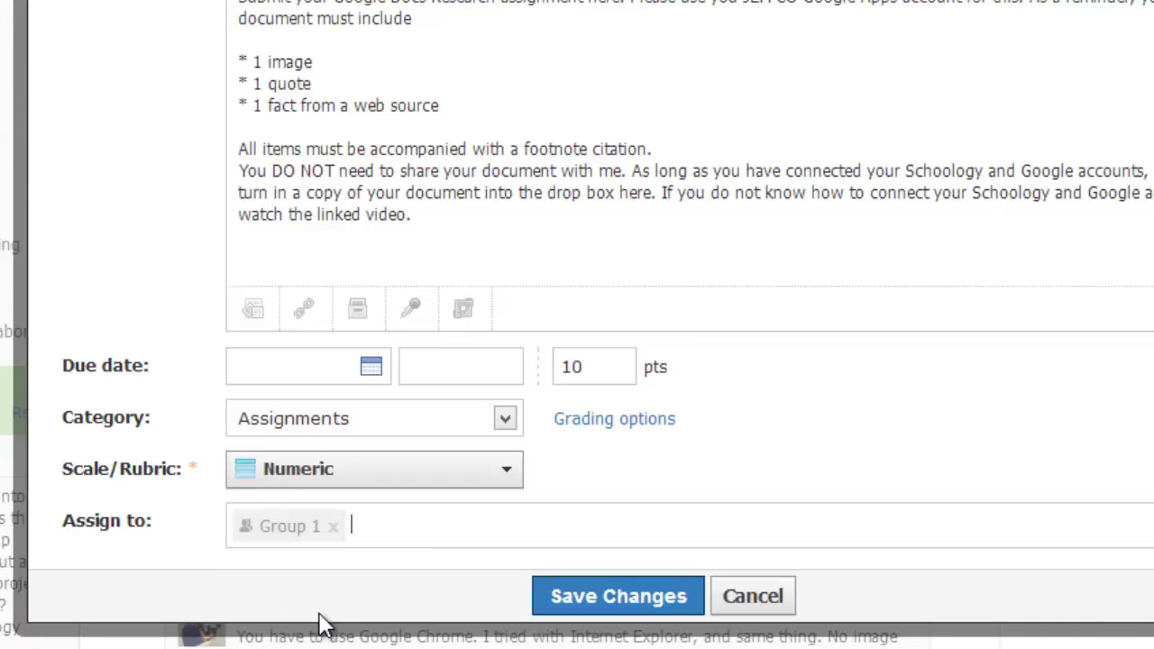
{"action": "left_click", "coordinate": [550, 596]}
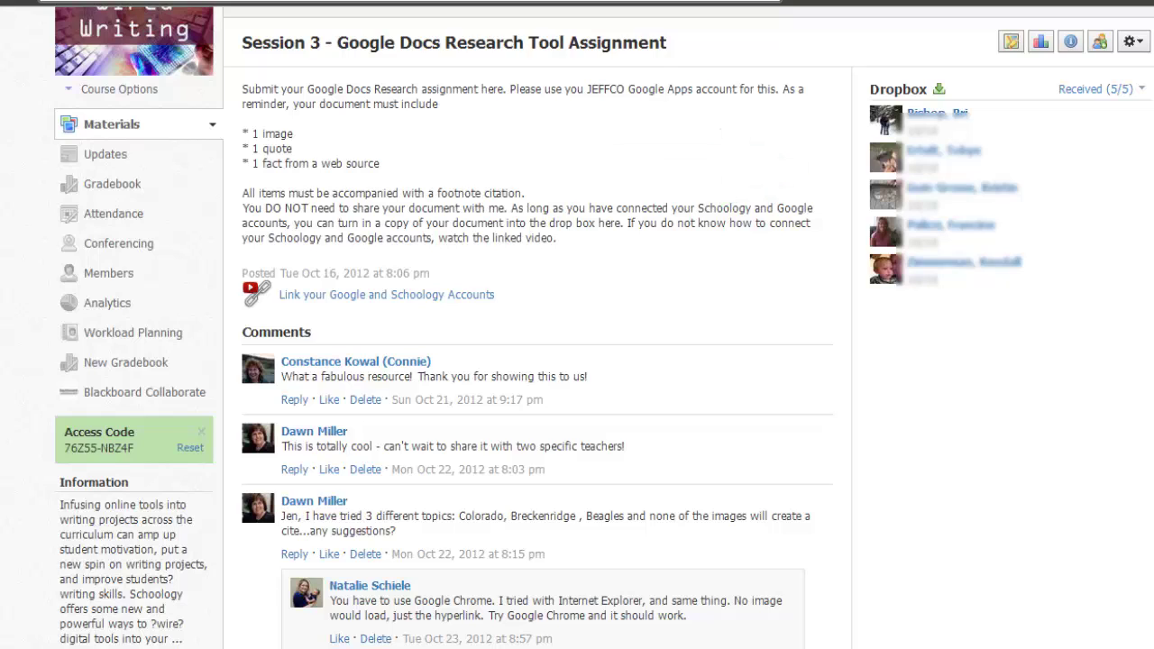
Reopen the Session 3 assignment for editing and replace Group 1 with Group 2 as its assignee
{"action": "left_click", "coordinate": [1132, 41]}
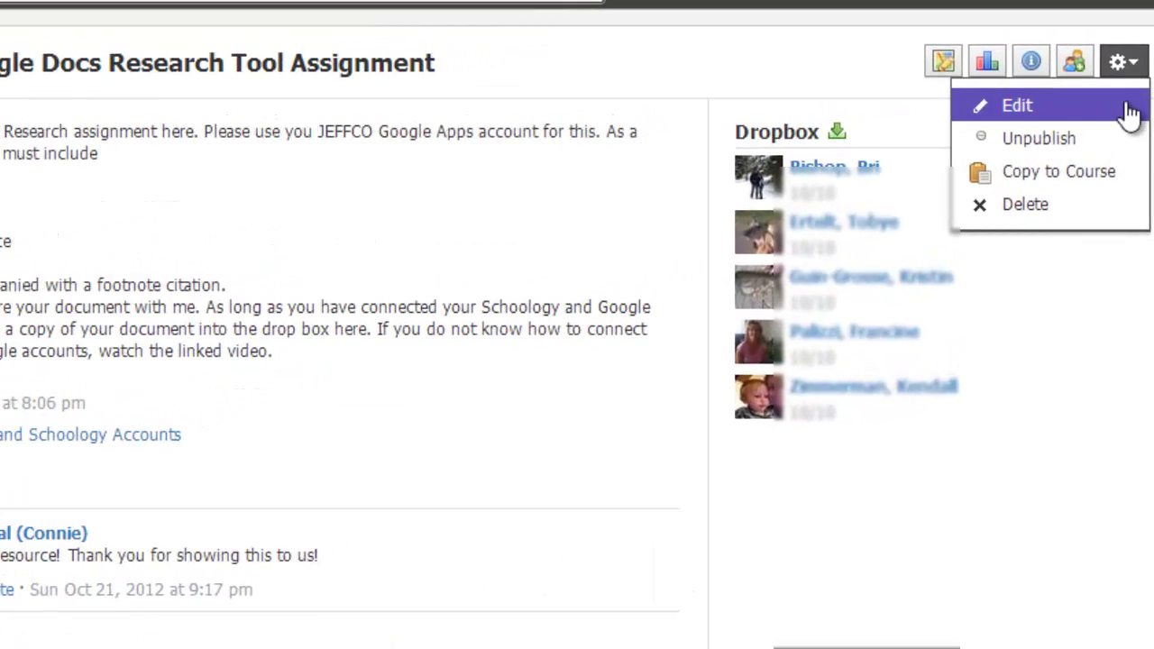
{"action": "left_click", "coordinate": [1127, 106]}
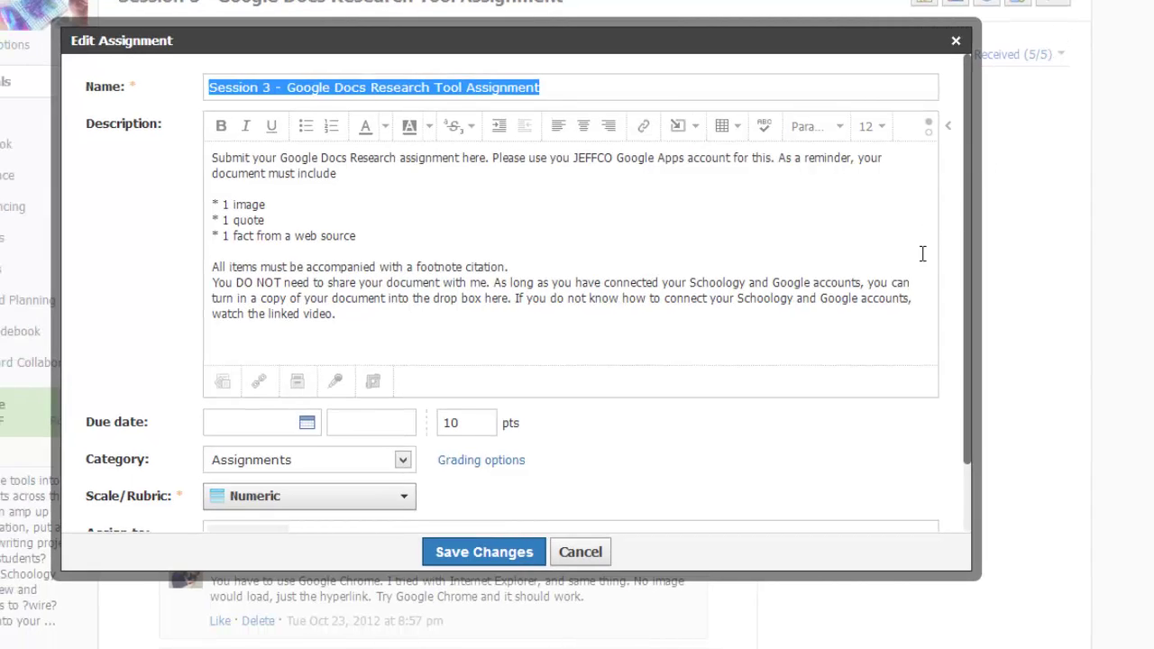
{"action": "scroll", "coordinate": [918, 262], "scroll_direction": "down", "scroll_amount": 2}
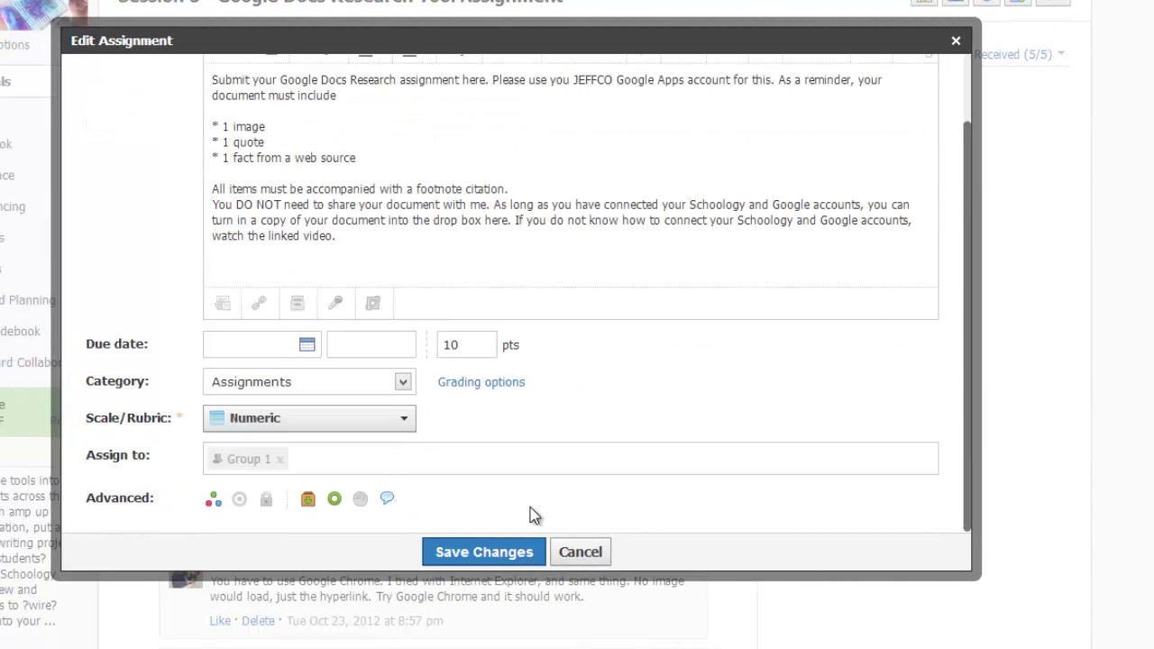
{"action": "left_click", "coordinate": [281, 461]}
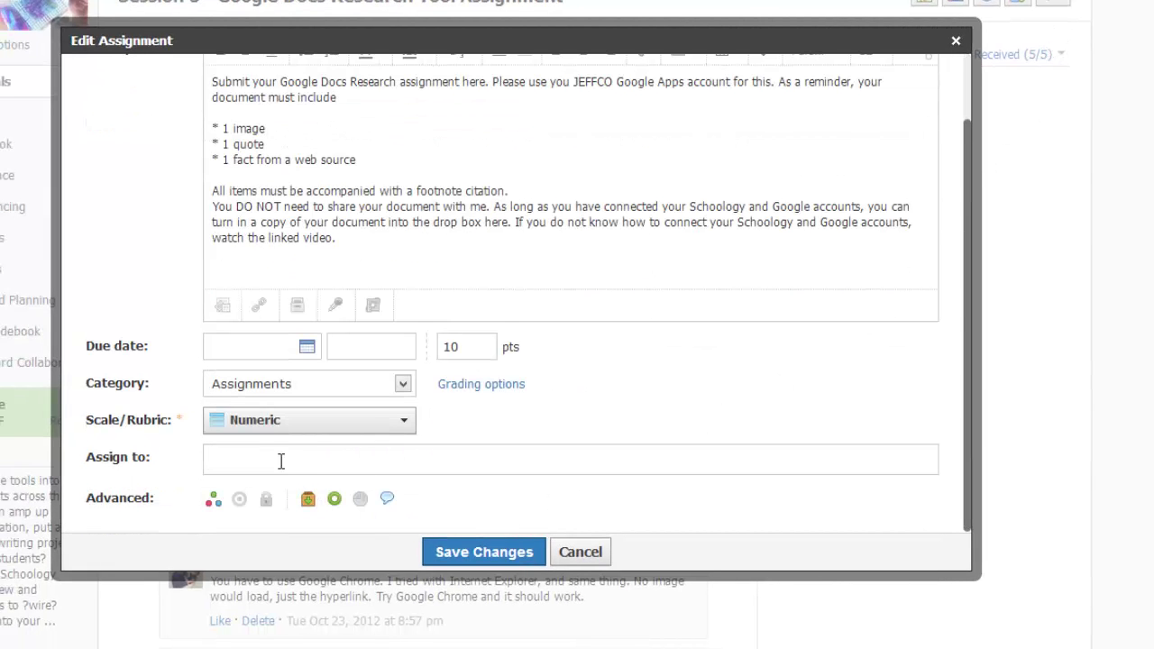
{"action": "type", "text": "Gr"}
{"action": "left_click", "coordinate": [280, 553]}
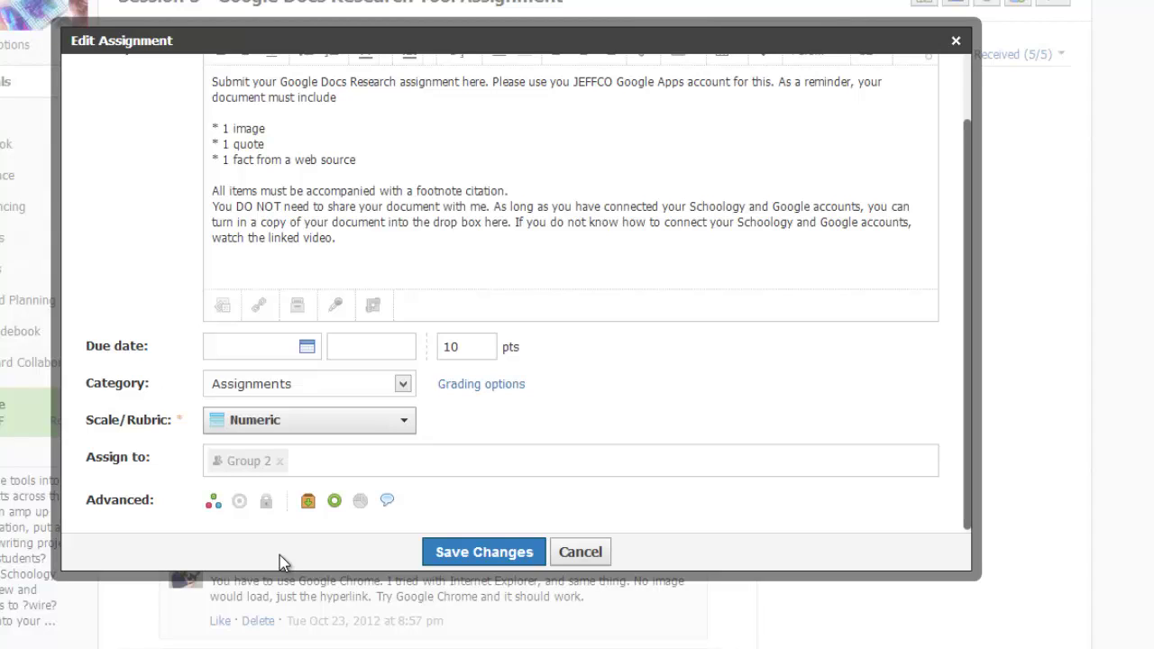
Remove Group 2 from the Session 3 assignment's assignees and save it with no group assigned
{"action": "left_click", "coordinate": [280, 461]}
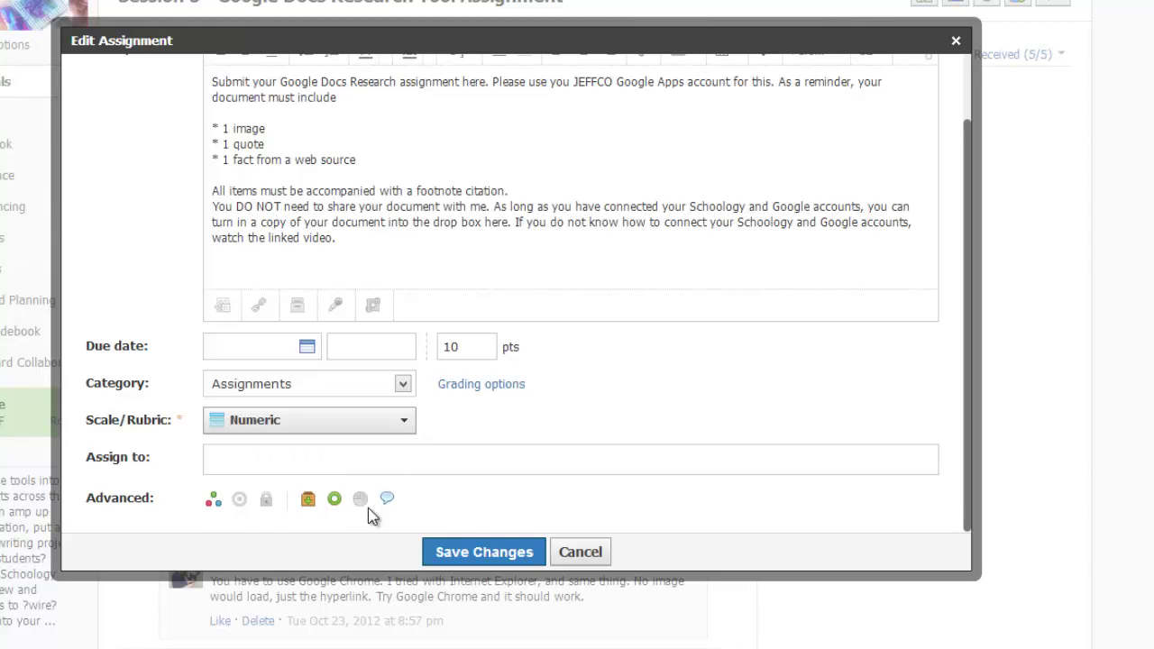
{"action": "left_click", "coordinate": [475, 554]}
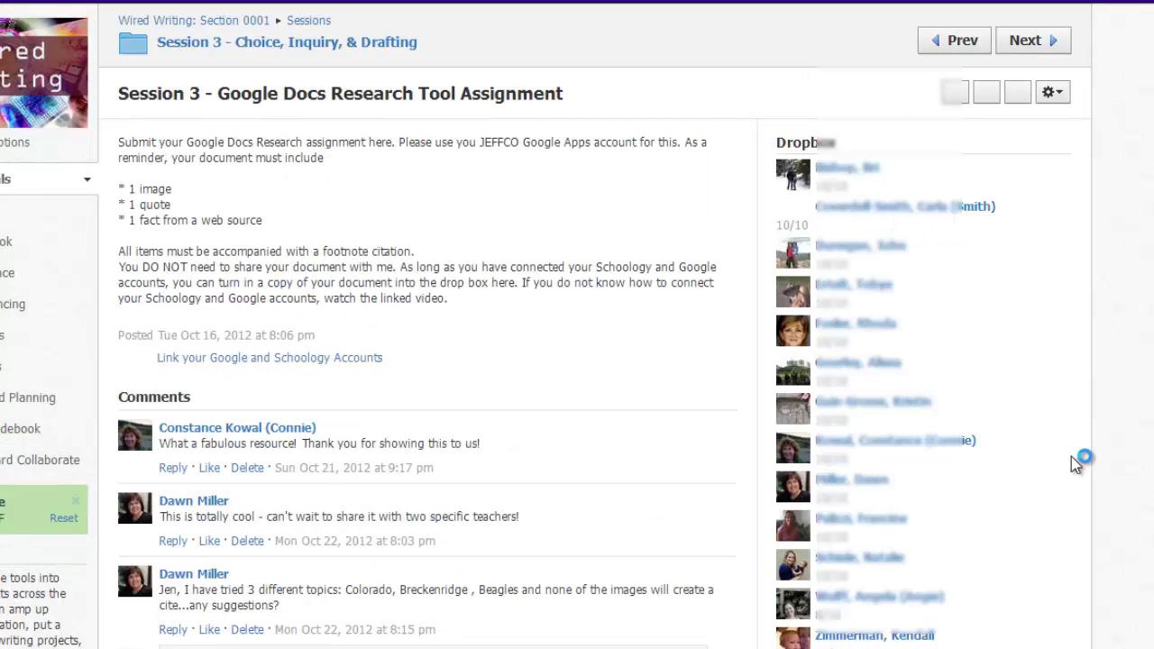